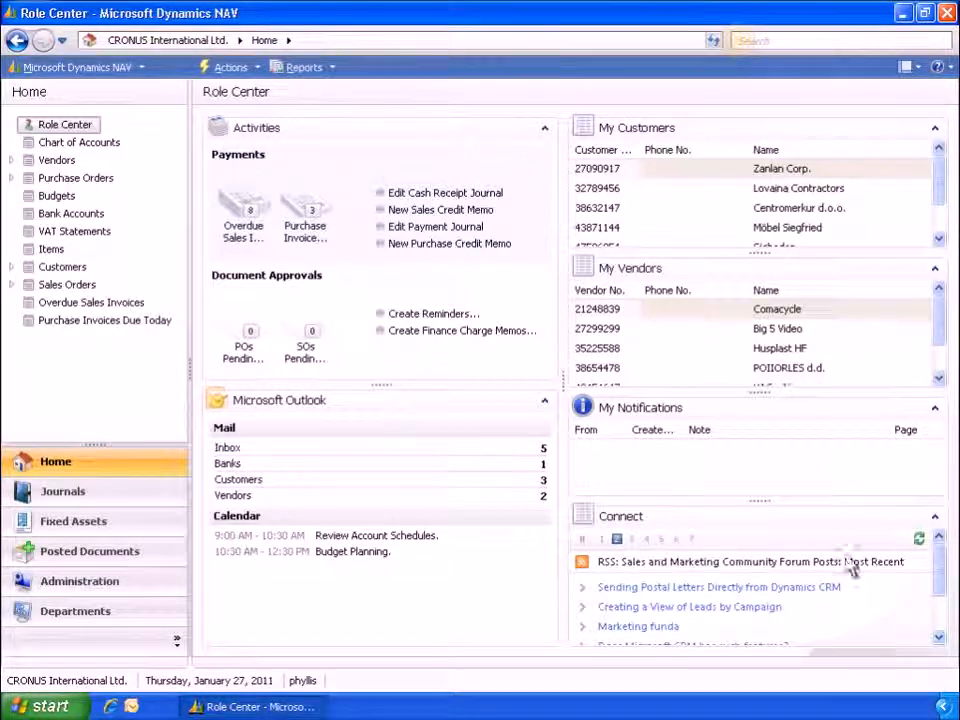
# Find Payment Terms through search and open the page from the Financial Management payables setup
pyautogui.click(739, 44)
pyautogui.write('Payment Terms')
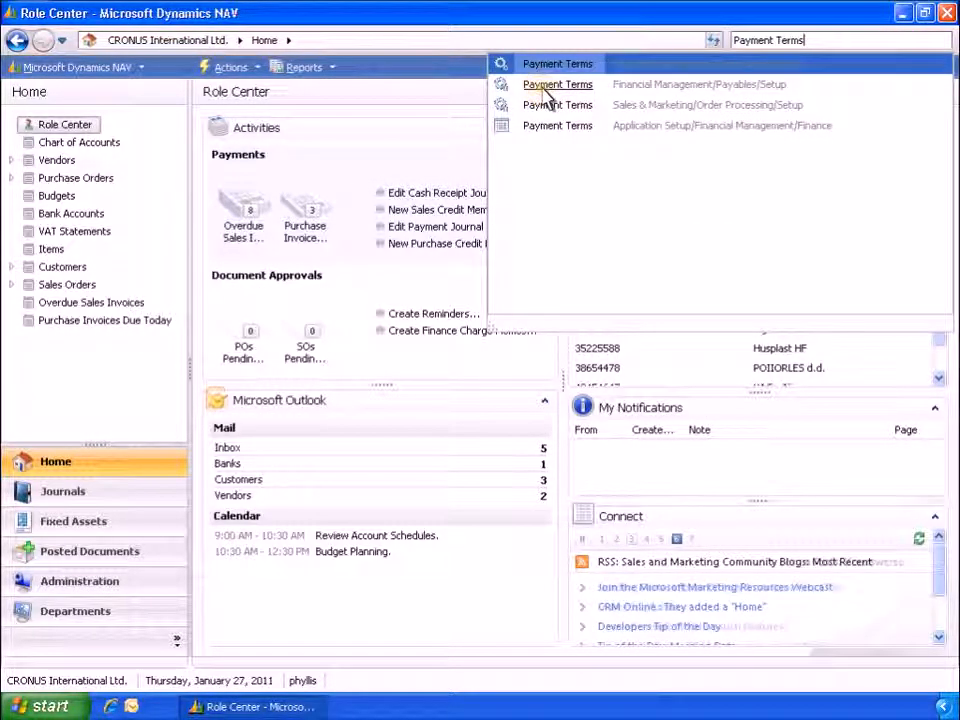
pyautogui.click(543, 89)
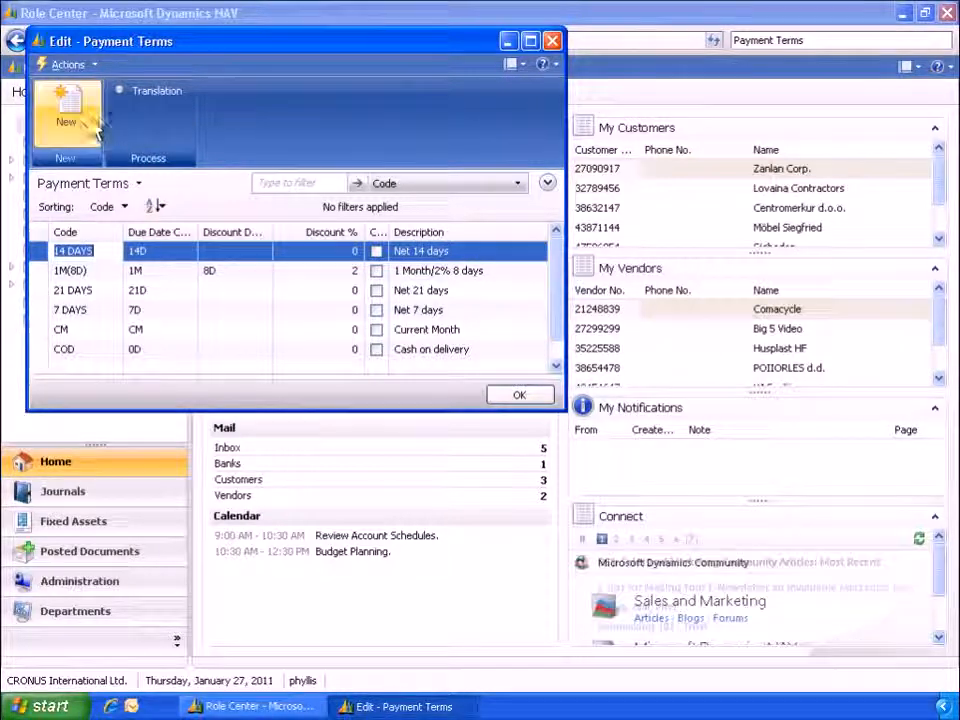
# Create a new payment term with code 1M(5D) and a due date calculation of 1M
pyautogui.click(83, 130)
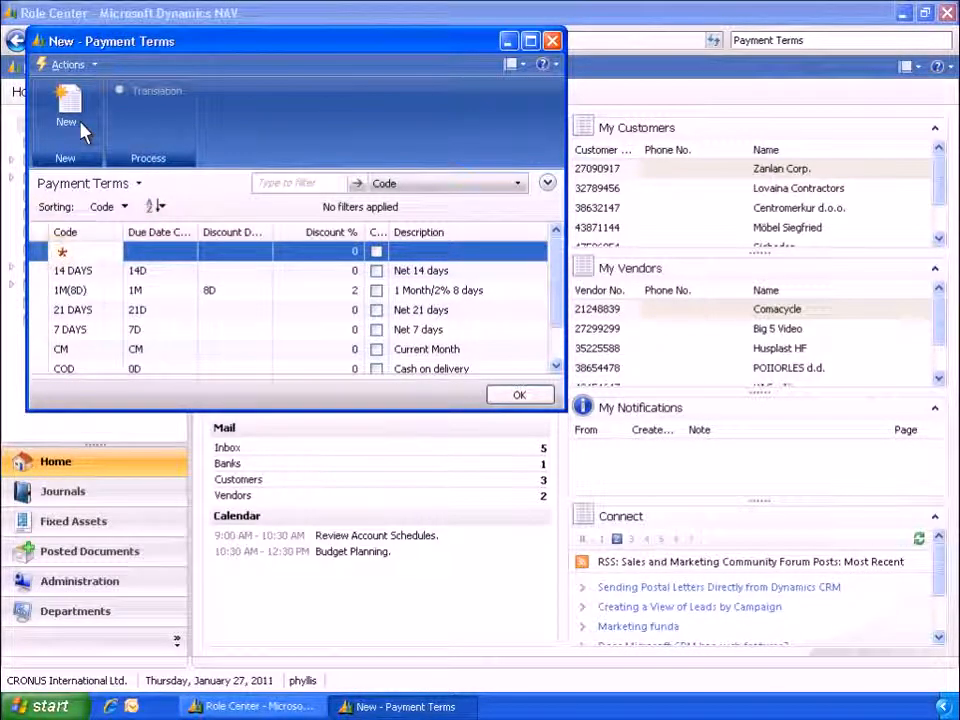
pyautogui.click(58, 251)
pyautogui.write('1M(5D)')
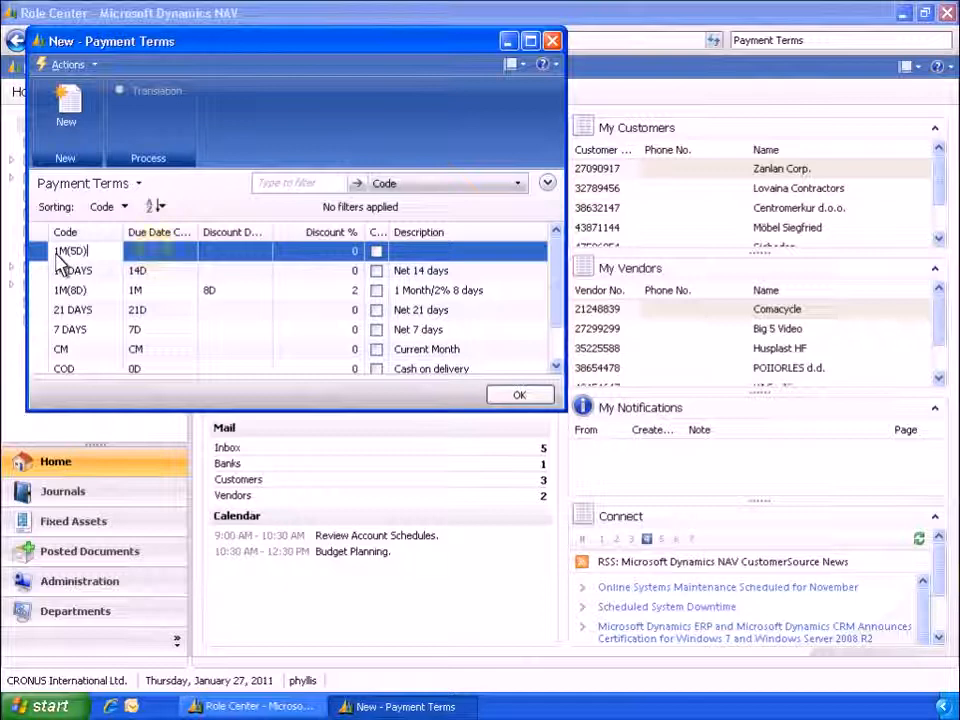
pyautogui.click(157, 252)
pyautogui.write('1M')
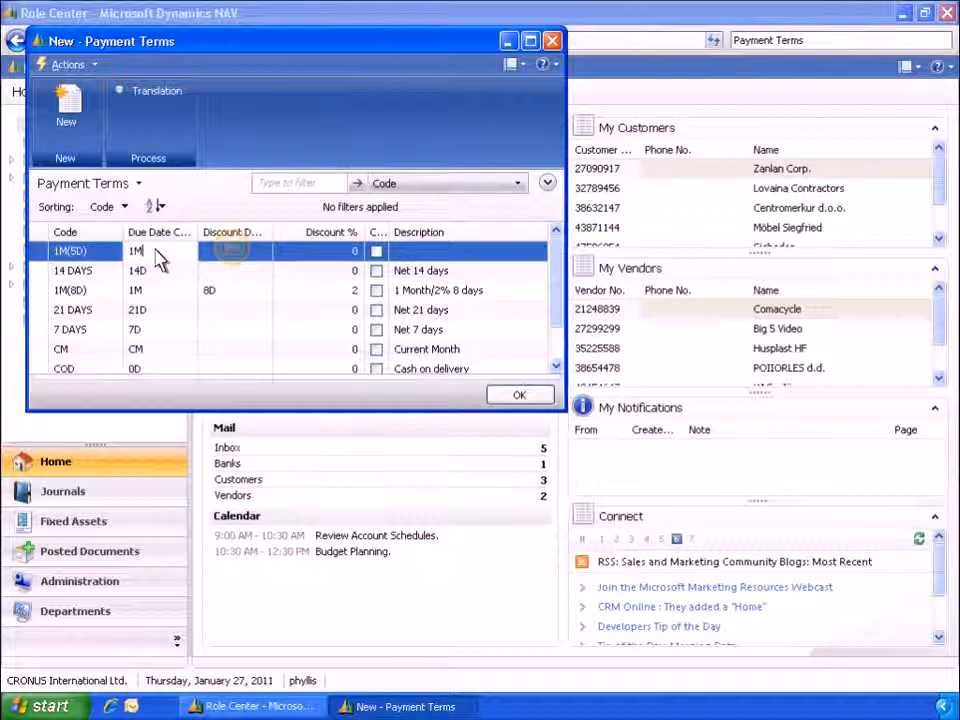
# Give the new payment term a 5D discount date calculation, 5% discount and description "1 Month/5% 5 days", and save it
pyautogui.click(236, 253)
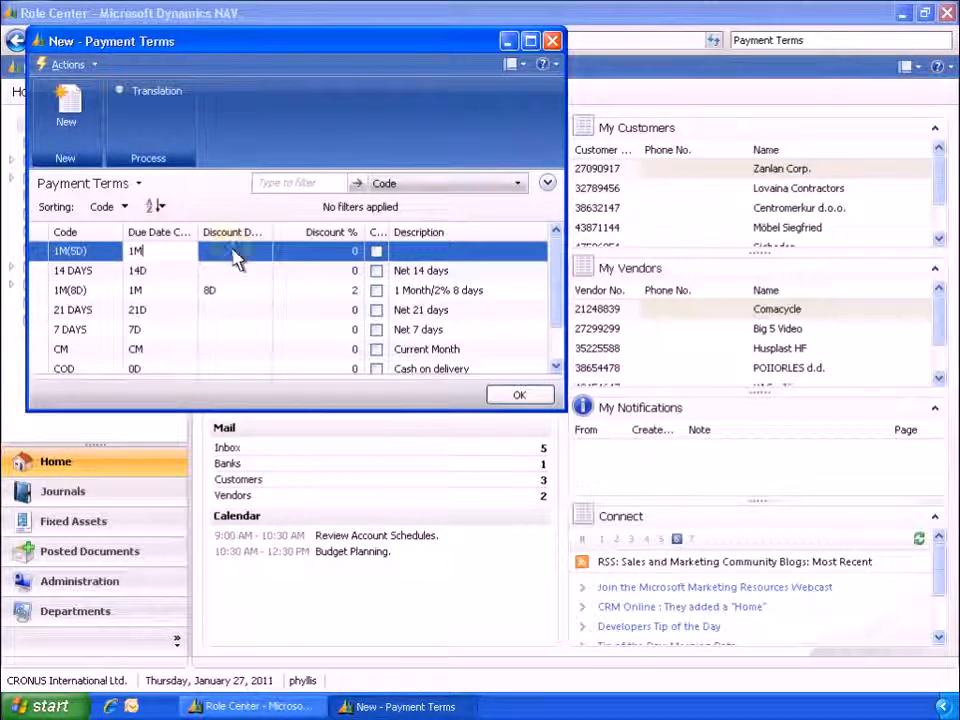
pyautogui.write('5D')
pyautogui.click(326, 255)
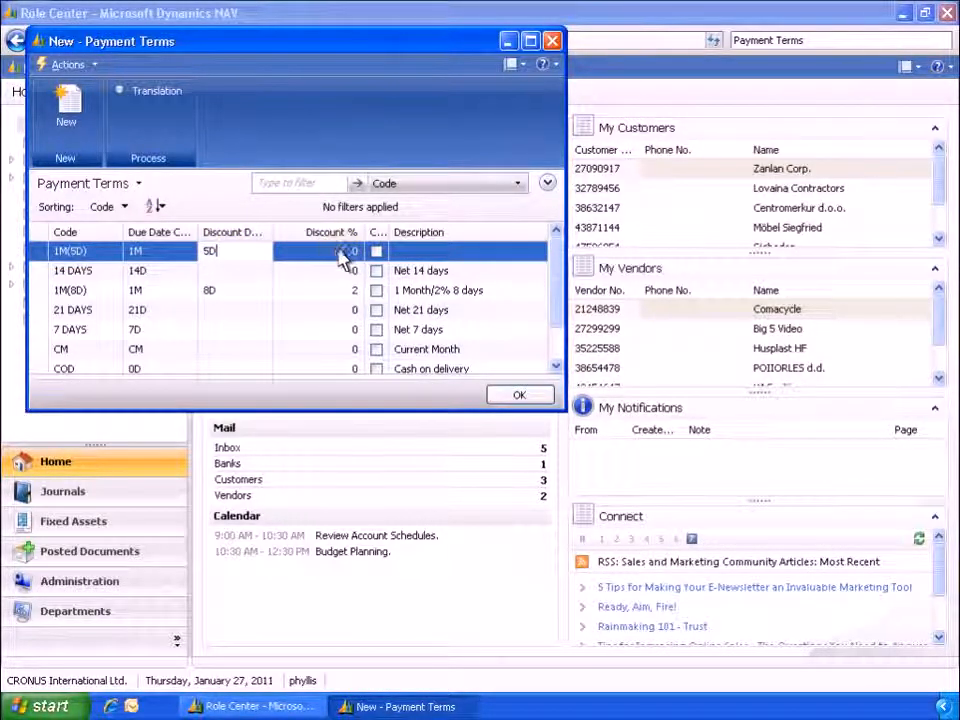
pyautogui.write('5')
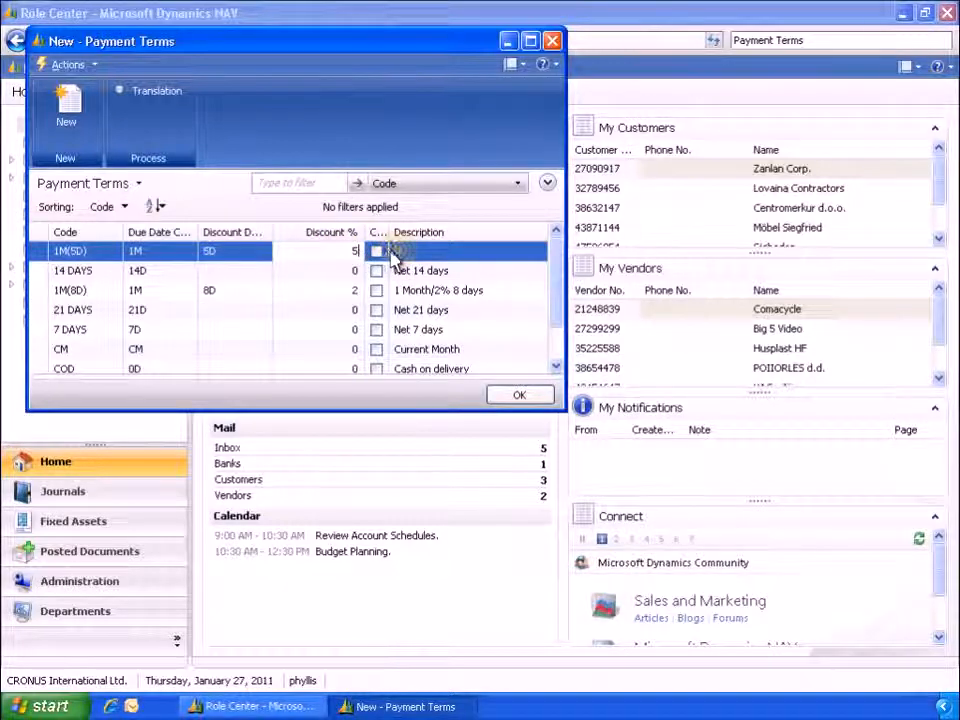
pyautogui.click(400, 255)
pyautogui.write('1 Month/5% 5 days')
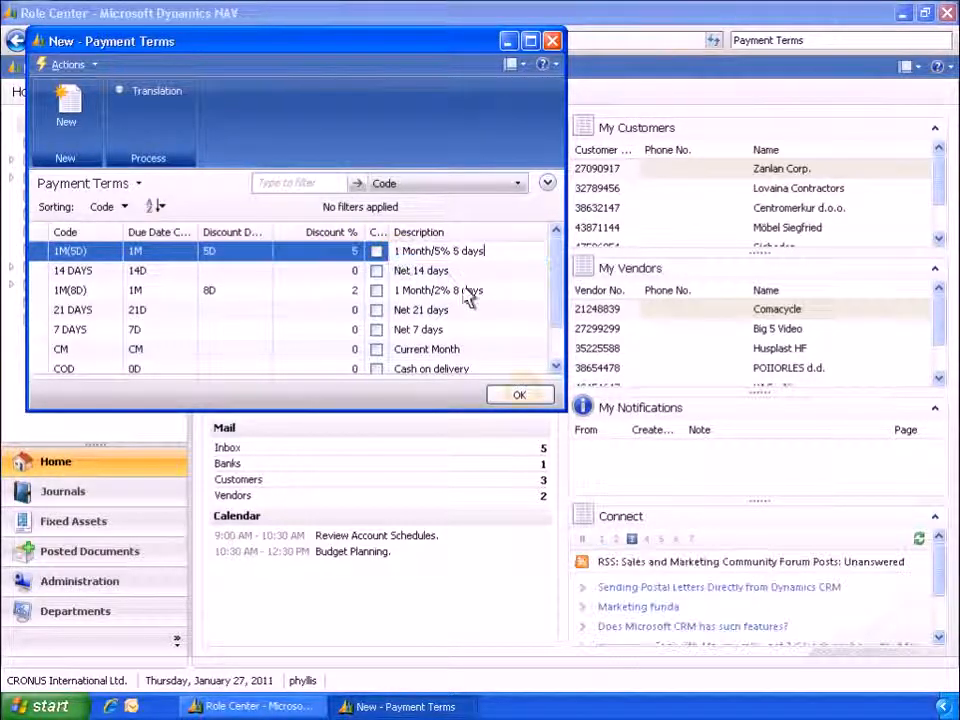
pyautogui.click(520, 395)
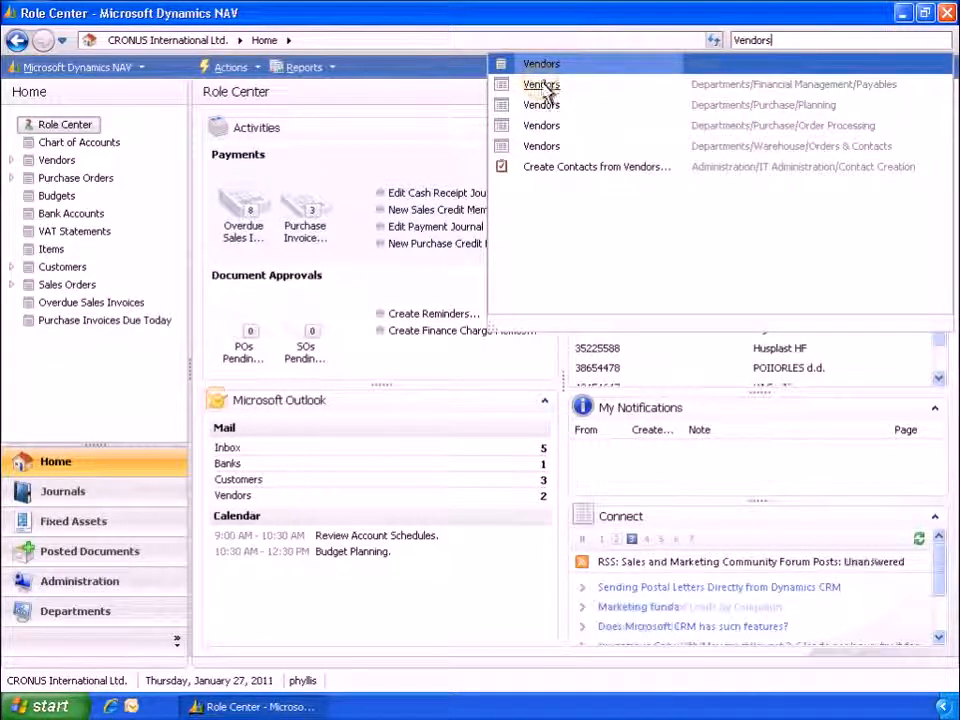
# Open the vendor card for Electronics Ltd. from the payables vendor list and set its payment terms code to 1M(5D)
pyautogui.click(550, 86)
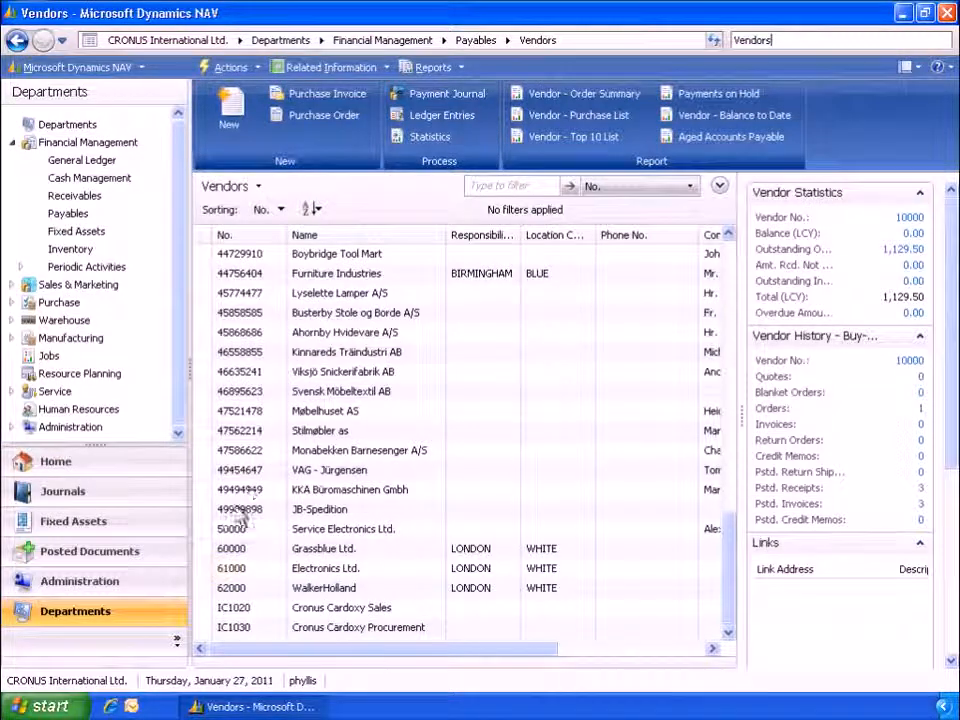
pyautogui.doubleClick(229, 569)
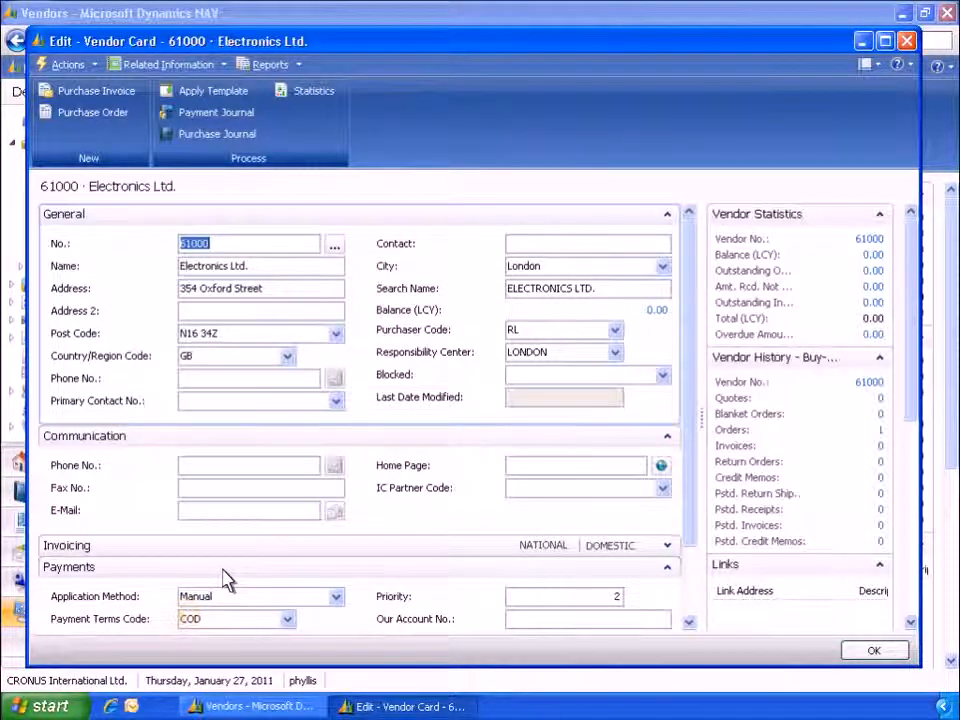
pyautogui.click(184, 620)
pyautogui.write('1M(5D)')
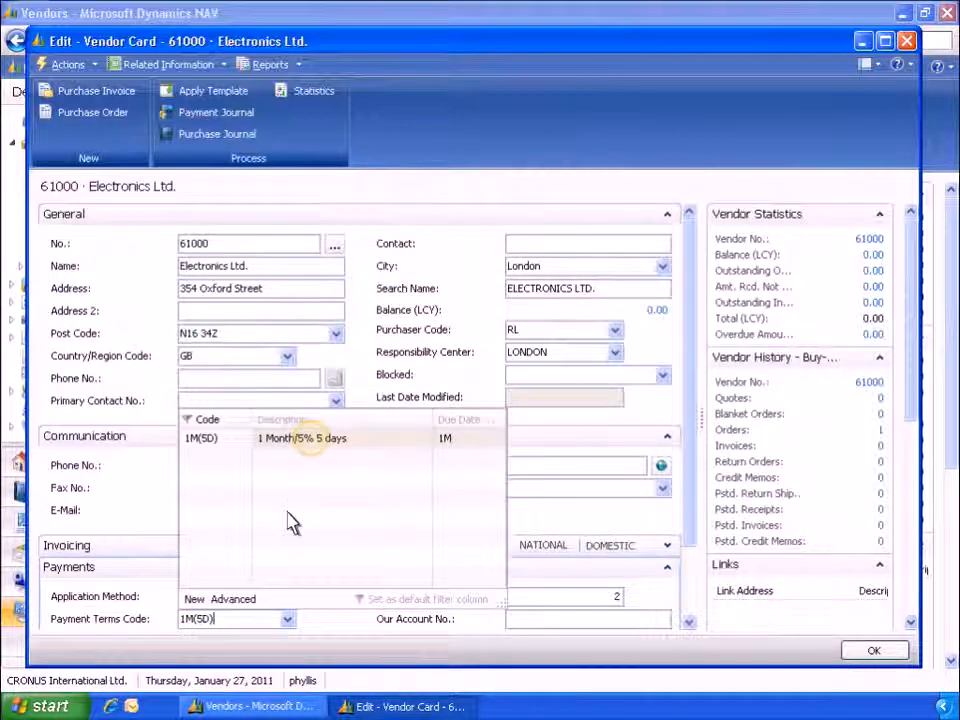
pyautogui.click(314, 449)
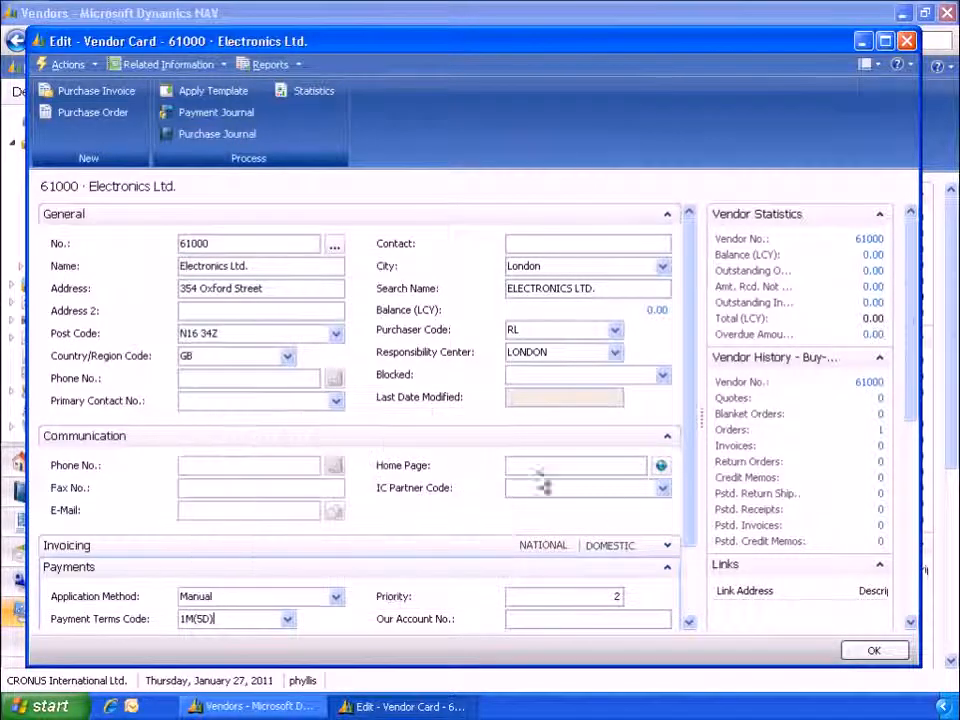
pyautogui.click(891, 656)
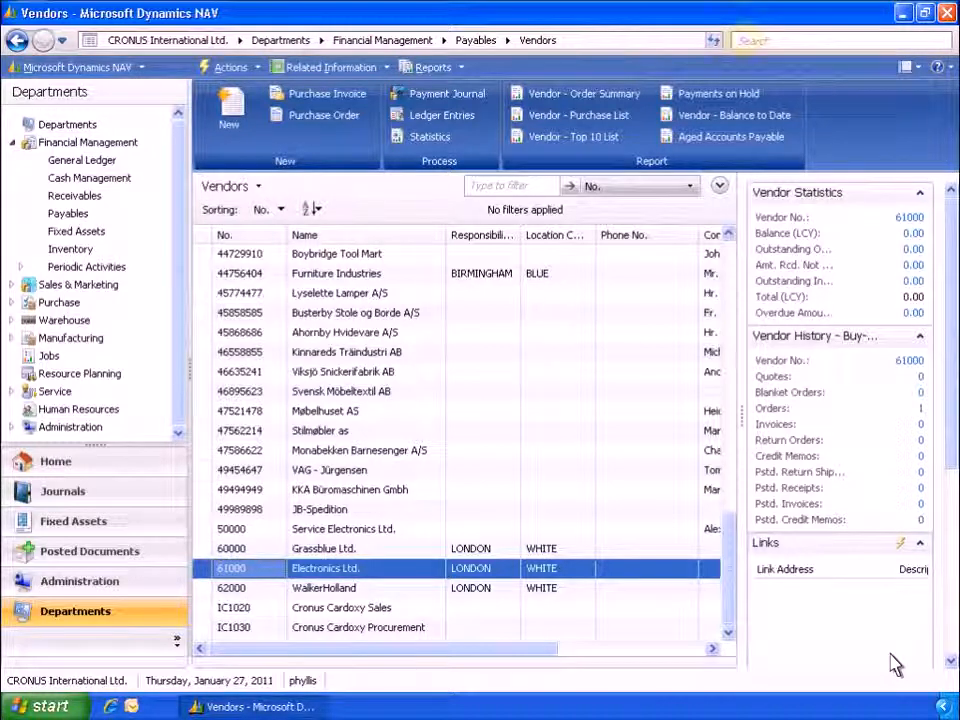
# Find the payables Purchase Invoices list through search and create a new purchase invoice
pyautogui.click(745, 40)
pyautogui.write('Purchase Invoices')
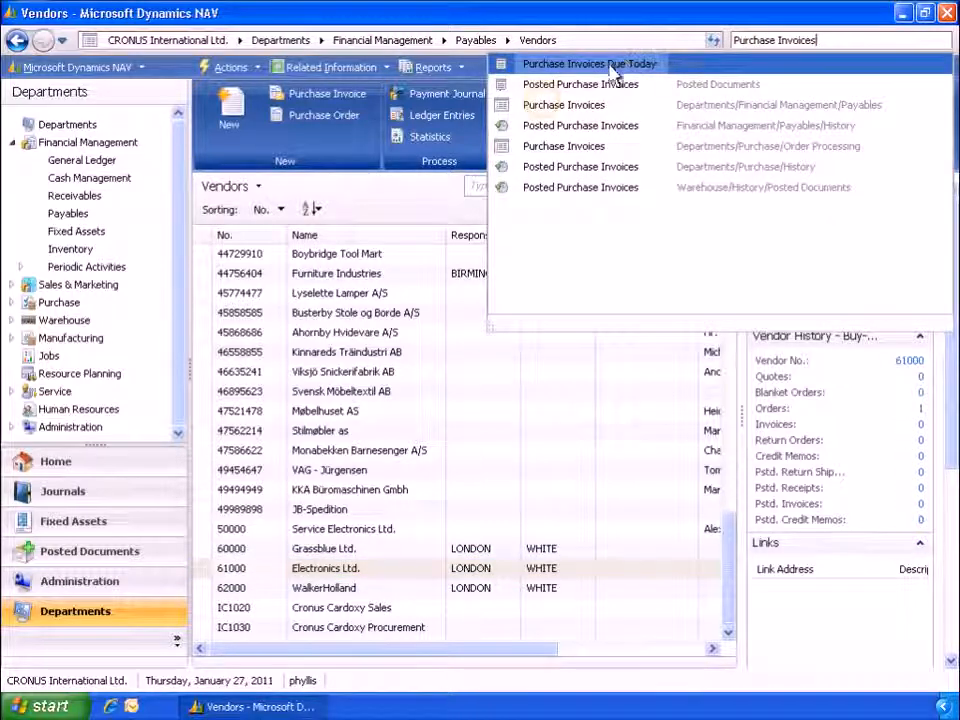
pyautogui.click(548, 105)
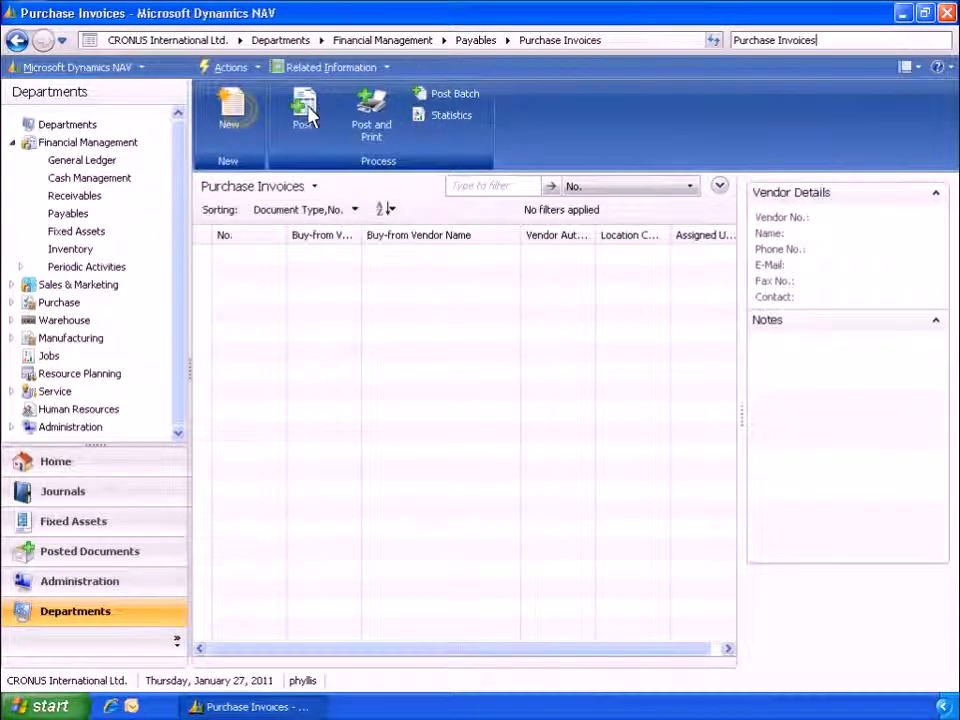
pyautogui.click(236, 114)
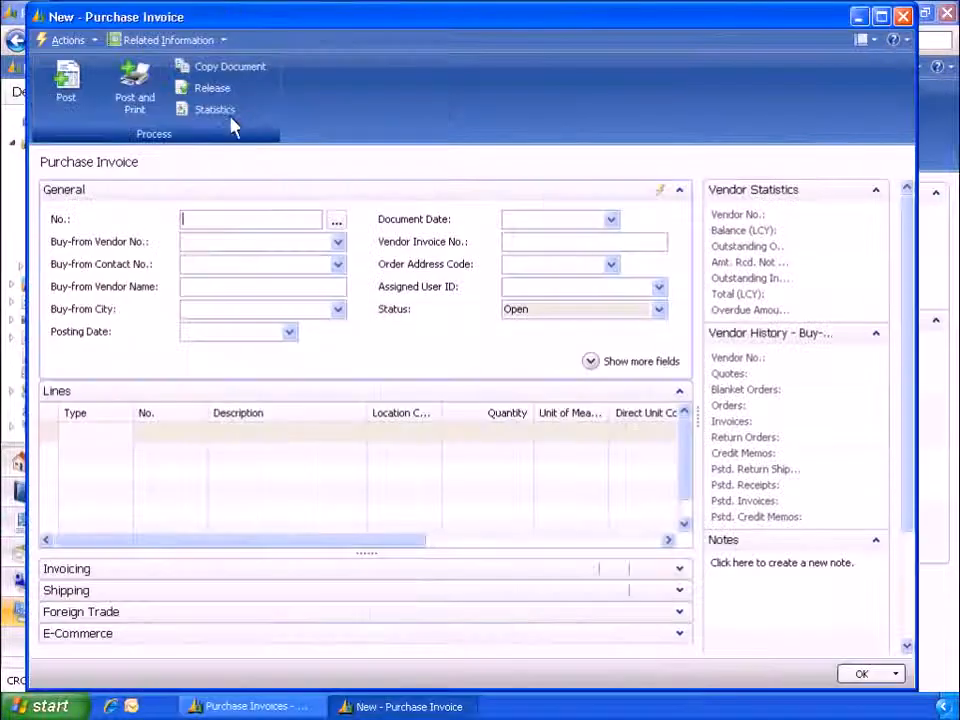
# Select Electronics Ltd. as the buy-from vendor on the invoice and enter 1234 as the vendor invoice number
pyautogui.click(188, 243)
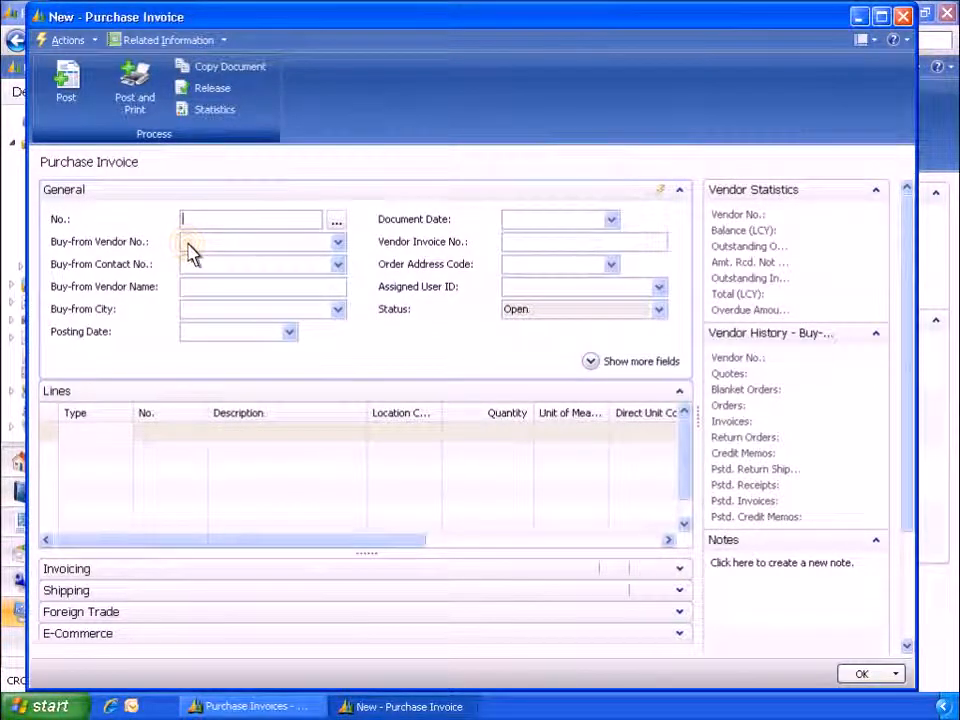
pyautogui.write('61000')
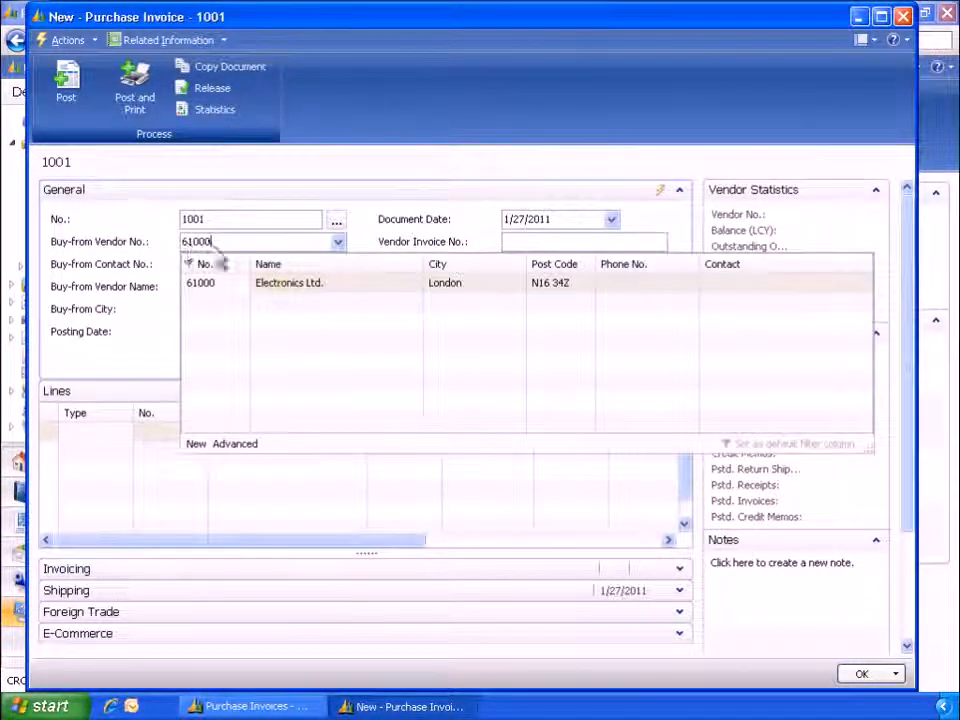
pyautogui.click(283, 290)
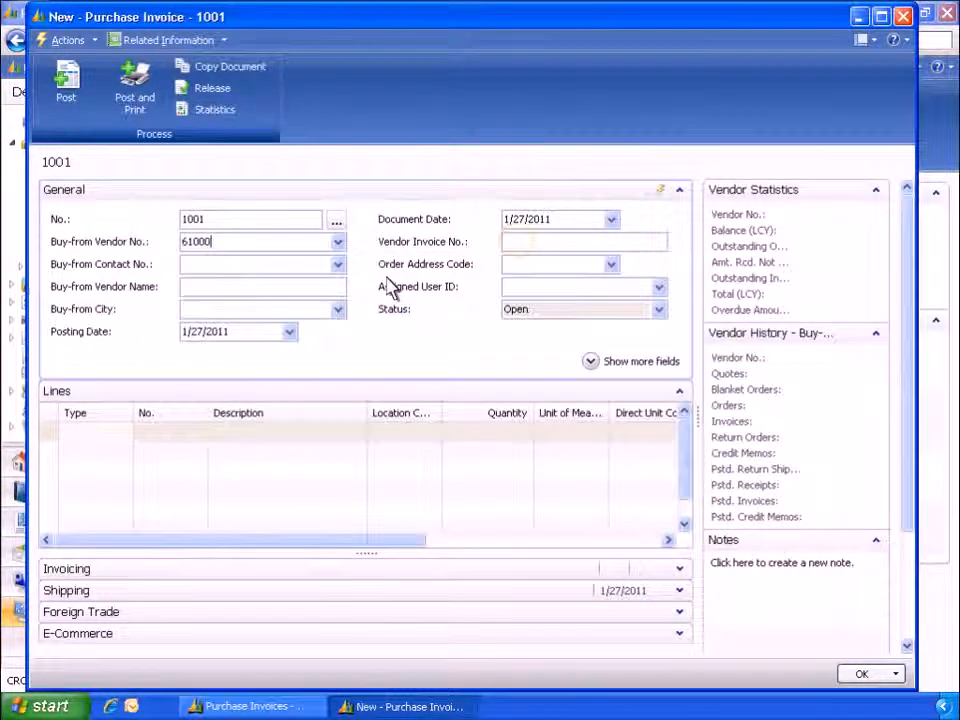
pyautogui.click(520, 245)
pyautogui.write('1234')
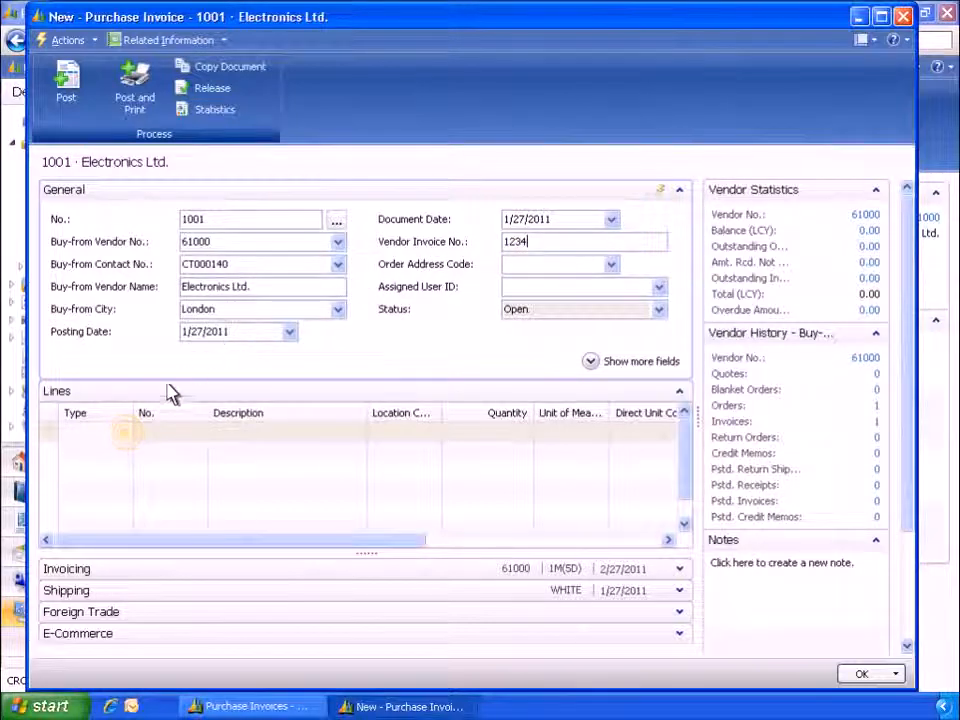
# Add an invoice line of type Item for 80001 (Computer III 533 MHz) with quantity 10, and post the invoice
pyautogui.click(125, 434)
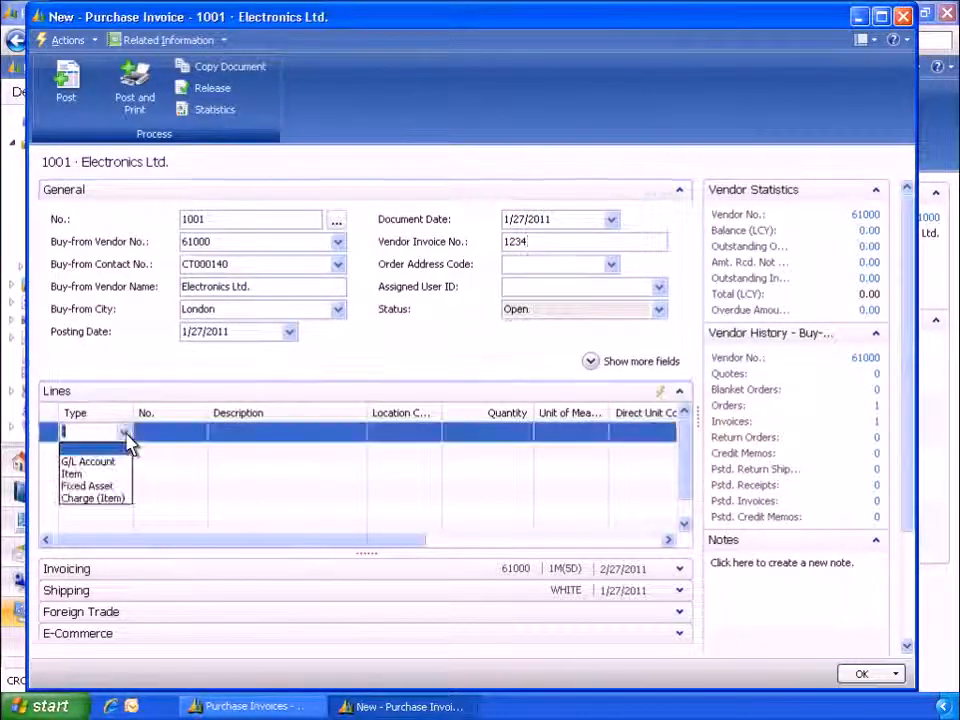
pyautogui.click(70, 474)
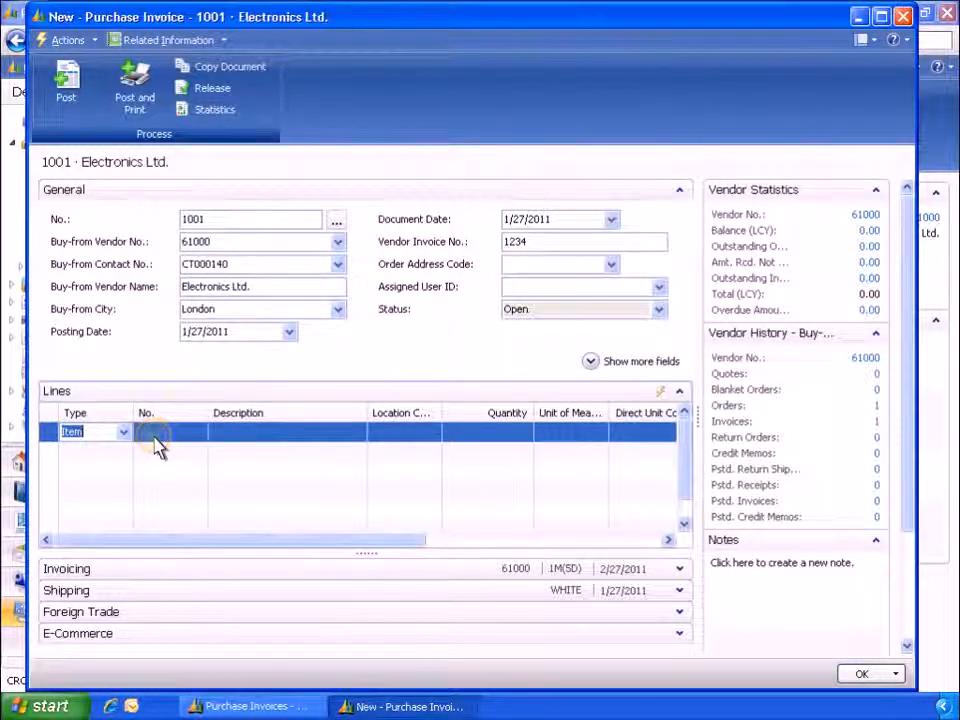
pyautogui.click(152, 434)
pyautogui.write('80001')
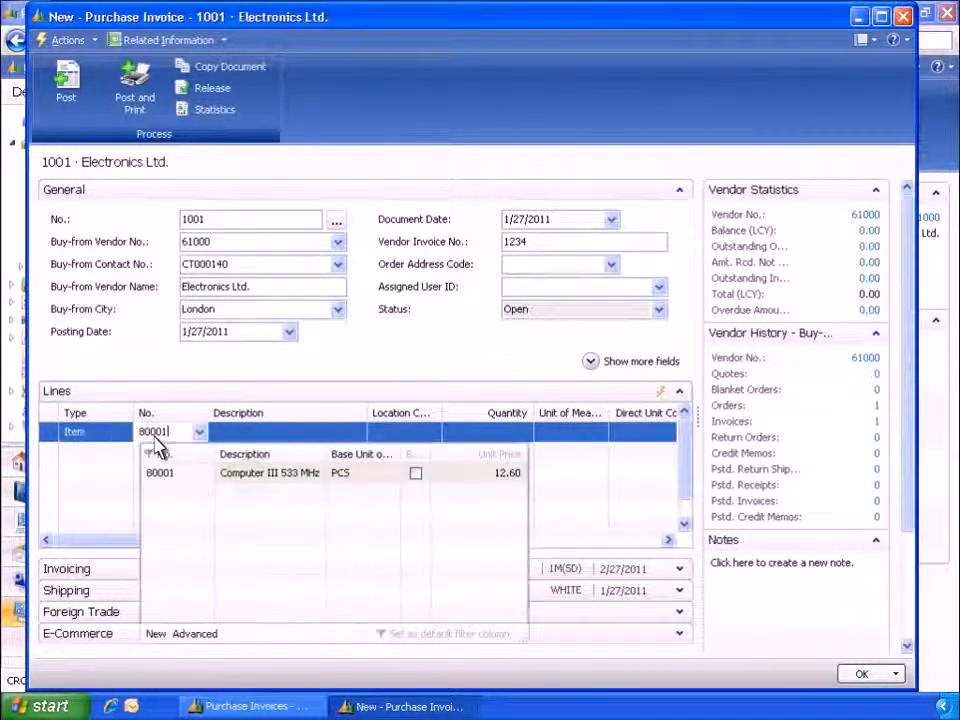
pyautogui.click(236, 474)
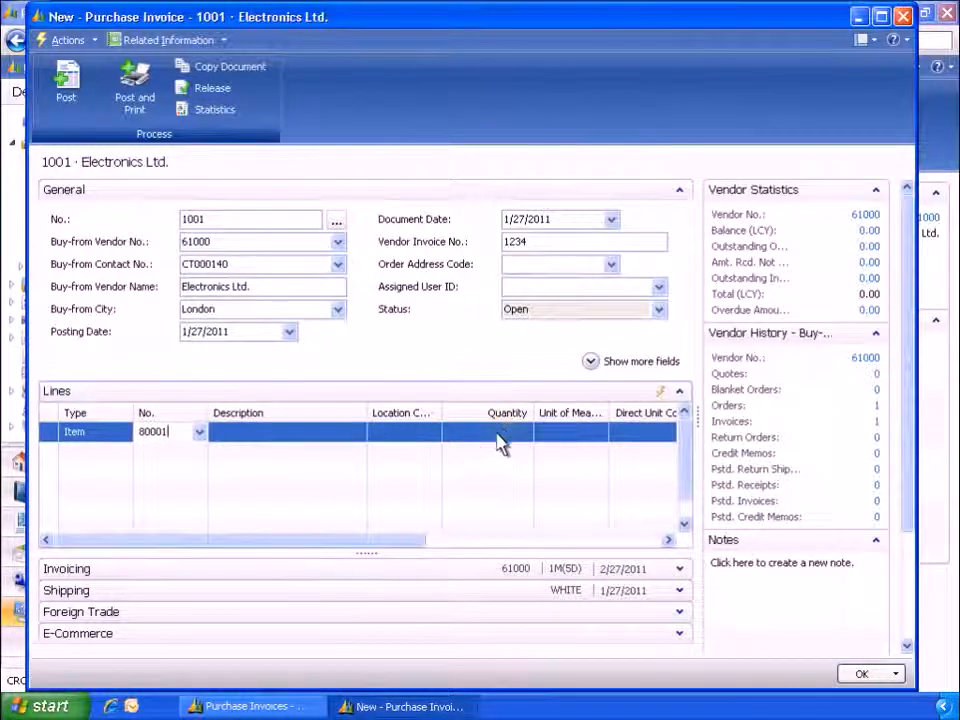
pyautogui.click(510, 434)
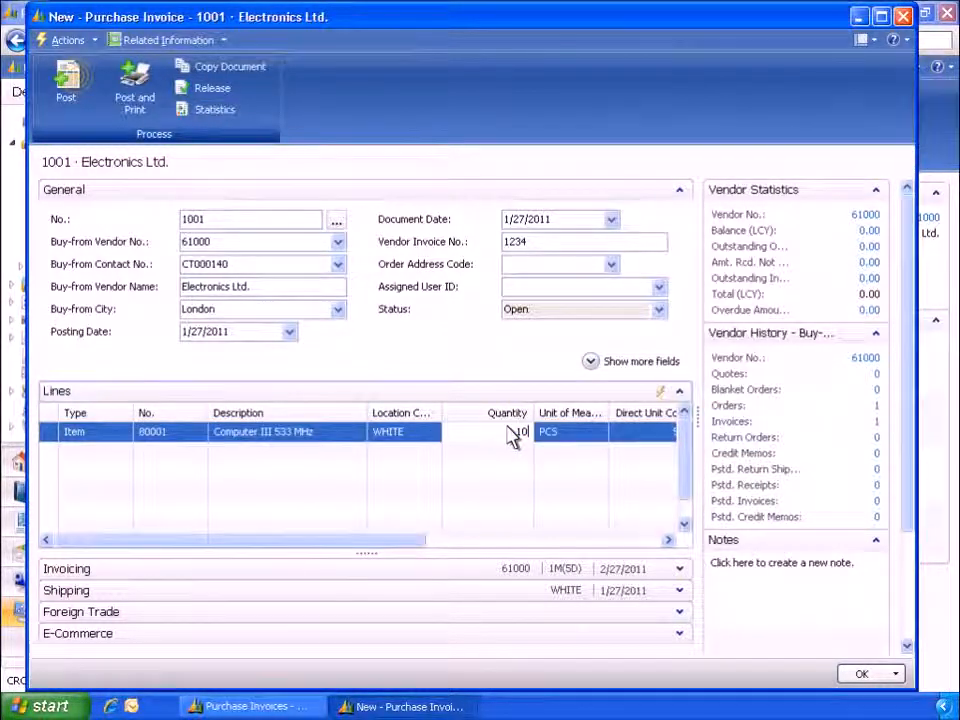
pyautogui.write('10')
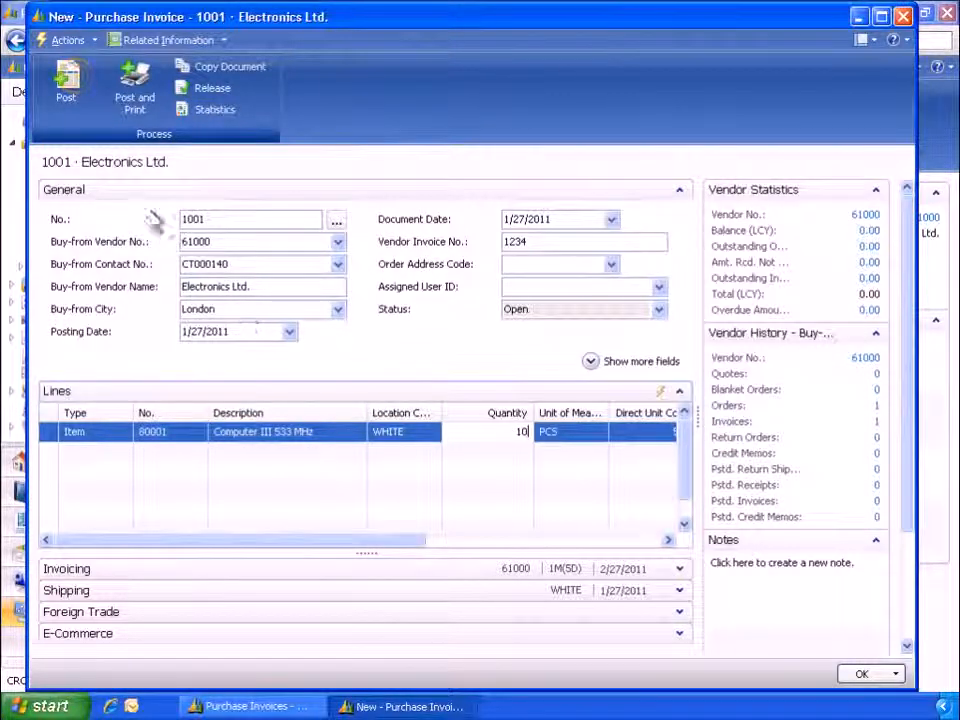
pyautogui.click(72, 86)
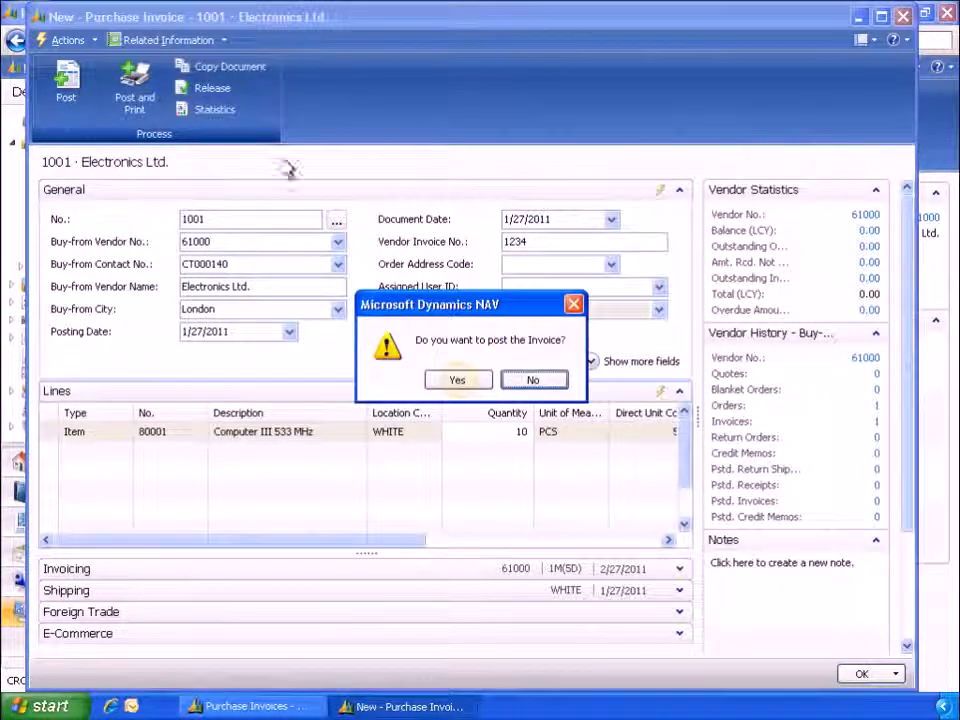
pyautogui.click(457, 378)
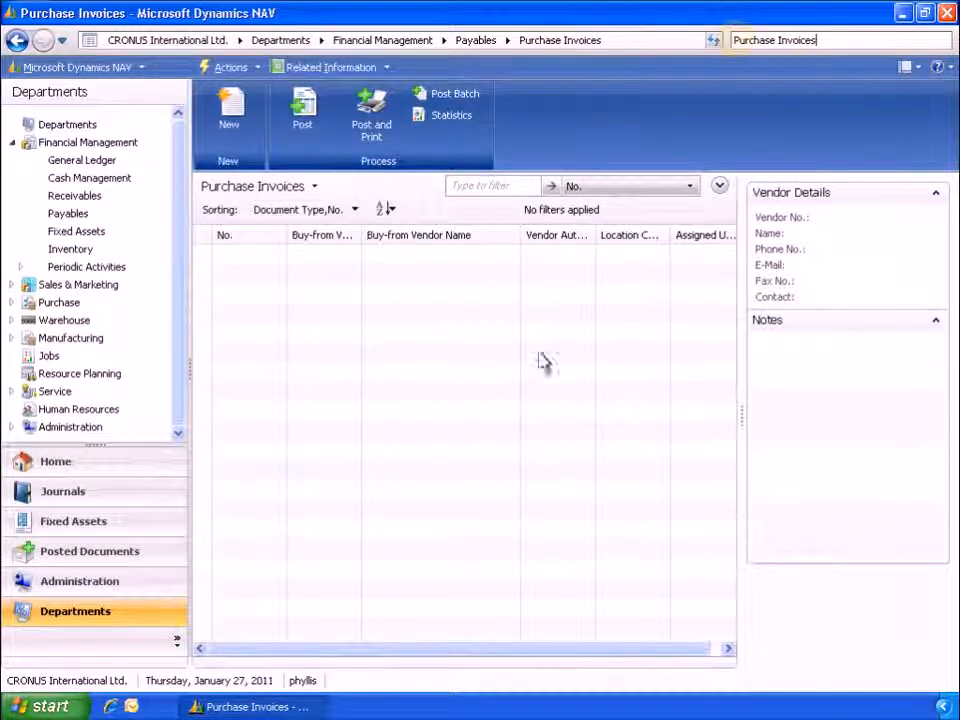
# Return to the payables vendor list and open the ledger entries for Electronics Ltd
pyautogui.click(735, 44)
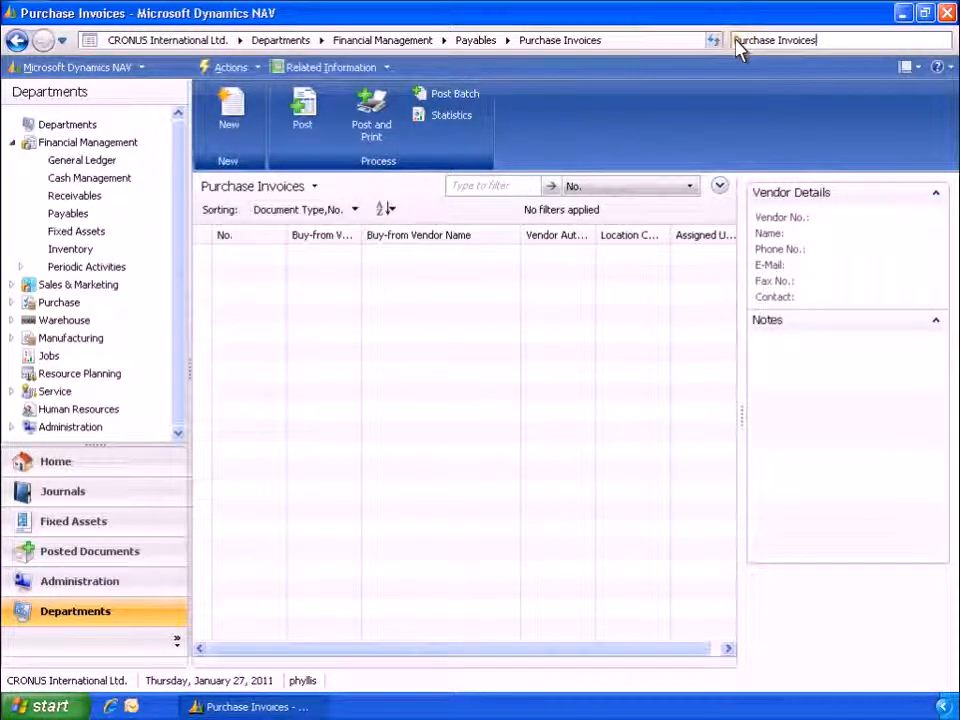
pyautogui.write('Vendors')
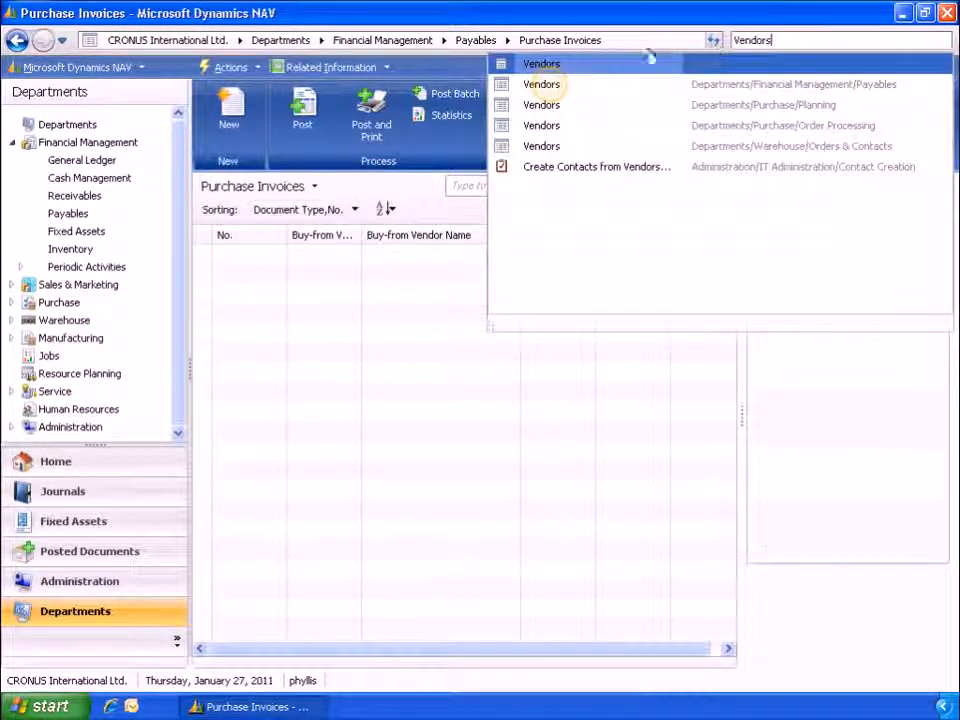
pyautogui.click(554, 90)
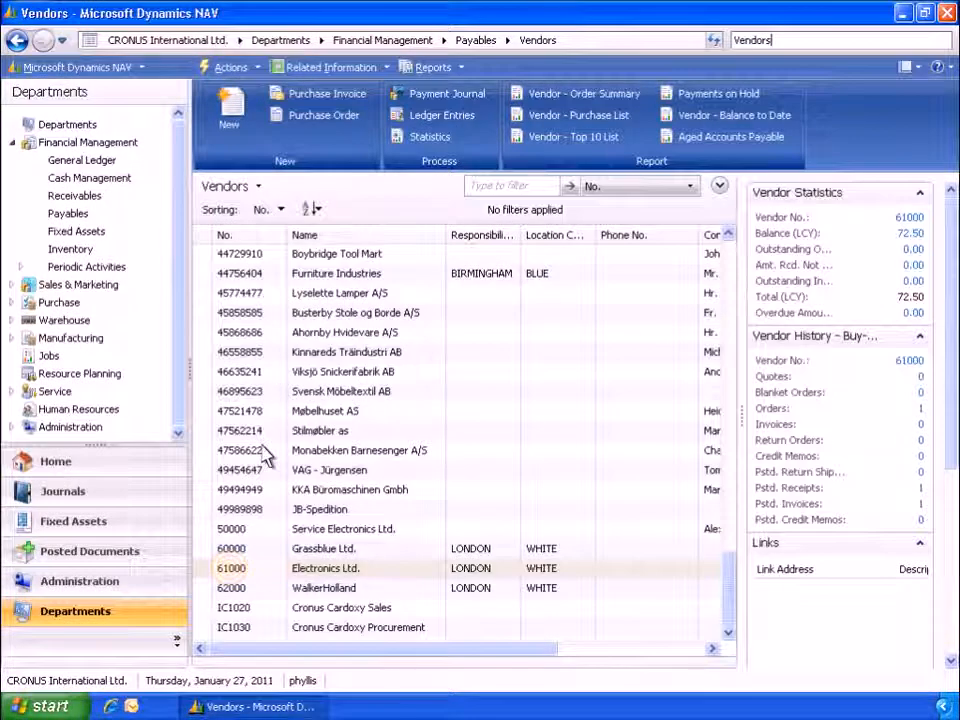
pyautogui.click(233, 569)
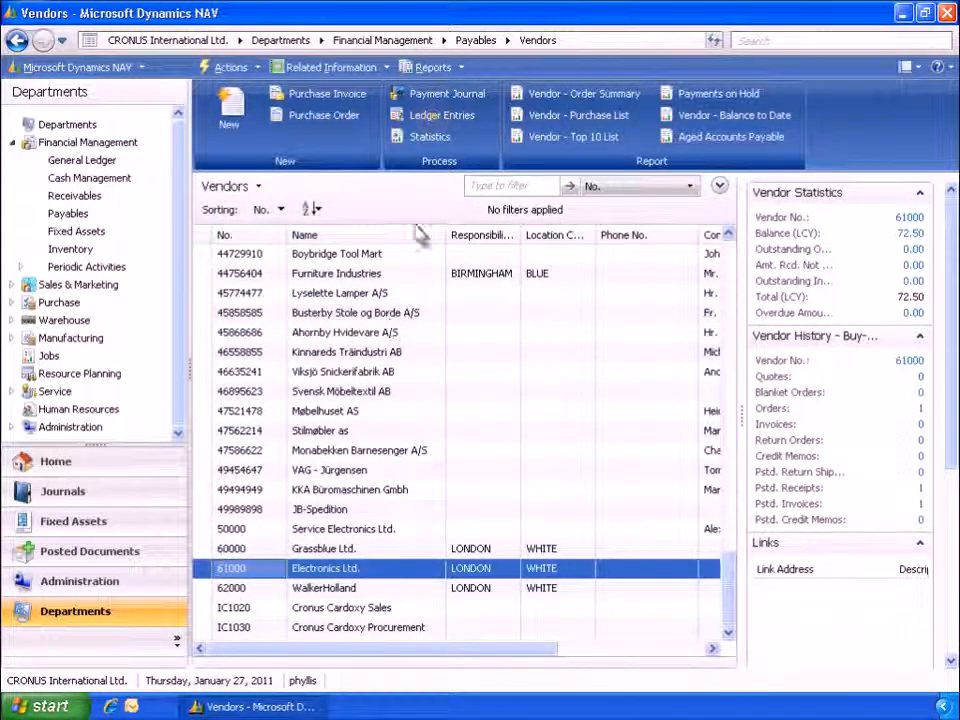
pyautogui.click(430, 115)
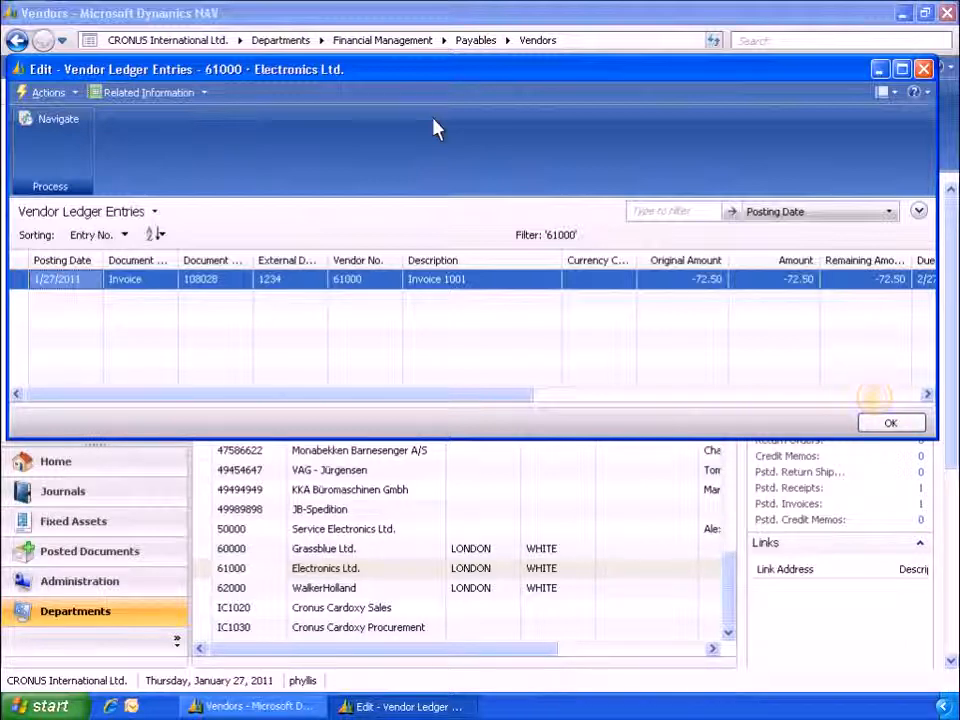
# Review the due date and payment discount details of the Electronics Ltd. ledger entry and close the entries
pyautogui.click(875, 396)
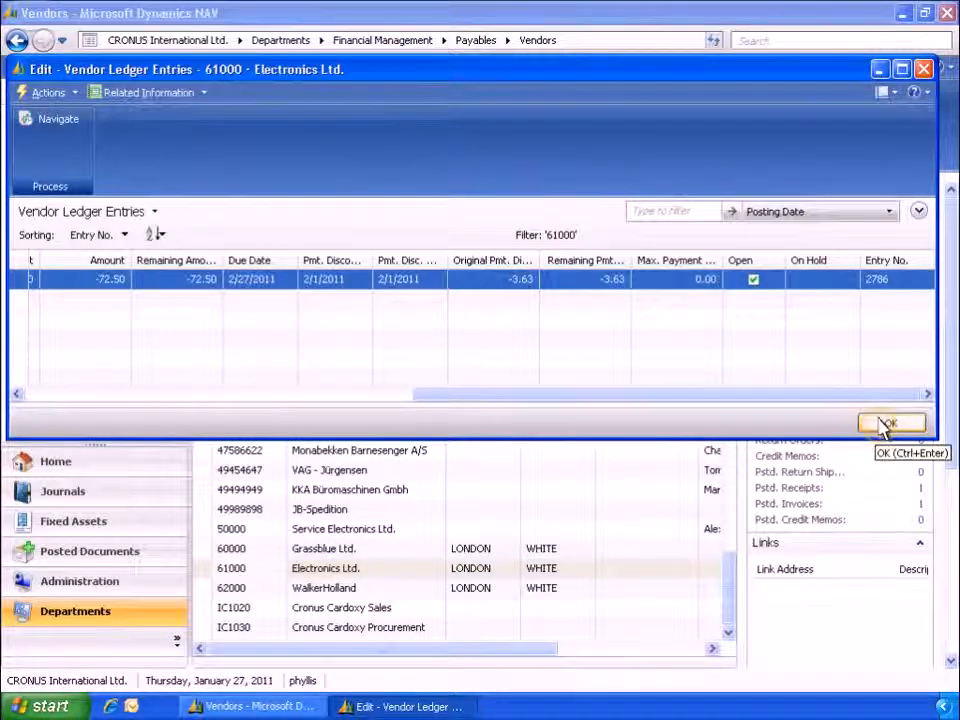
pyautogui.click(884, 424)
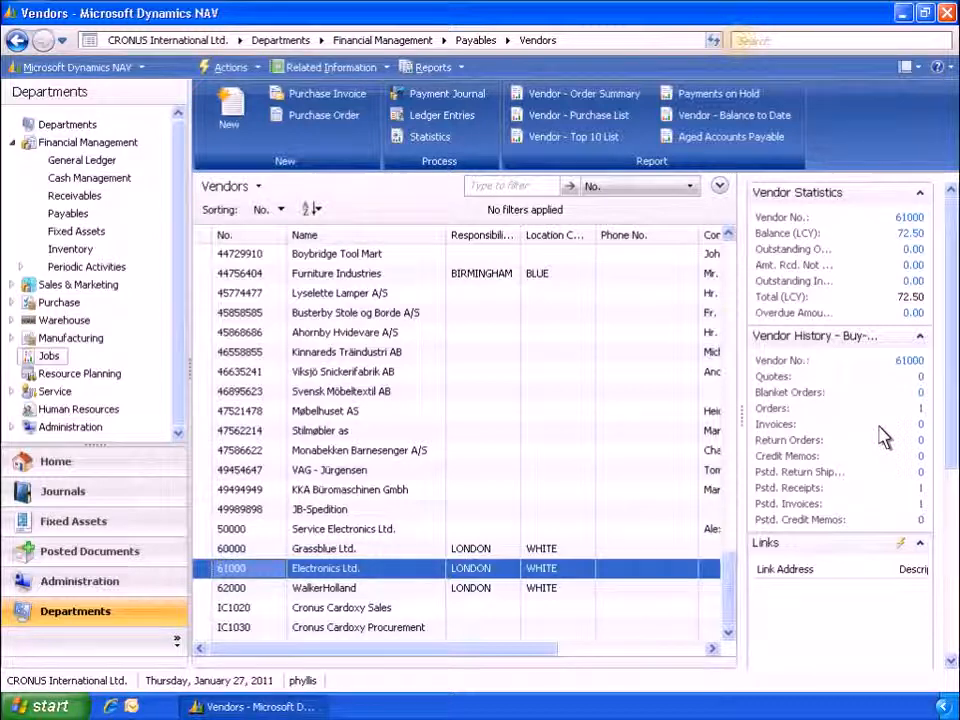
# Find General Ledger Setup through search, open it and expand its Application settings
pyautogui.click(738, 41)
pyautogui.write('General Ledger Setup')
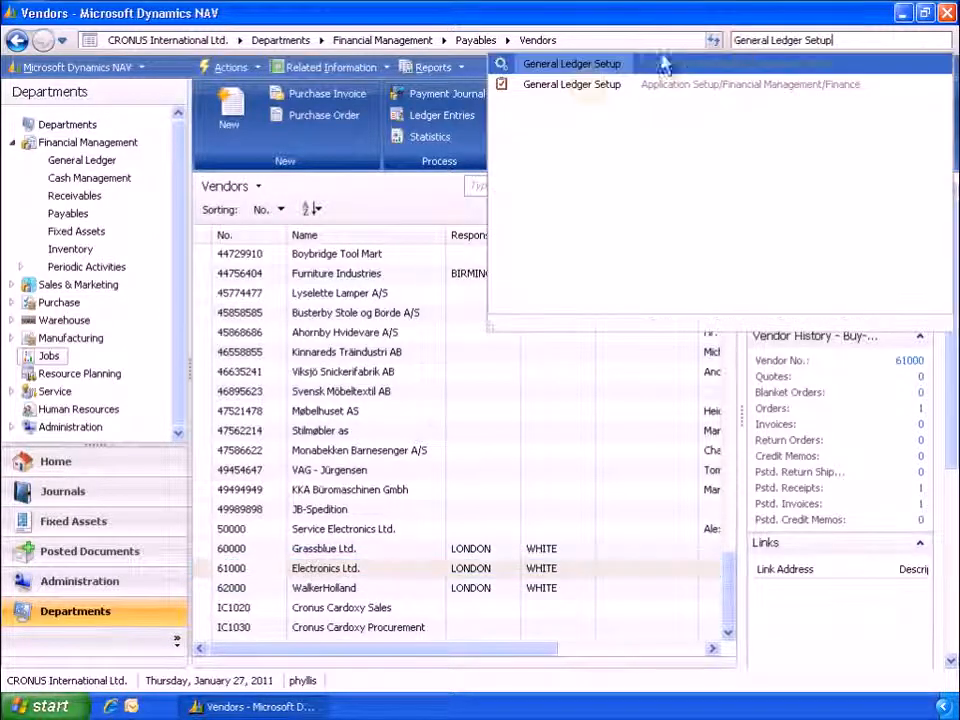
pyautogui.click(590, 88)
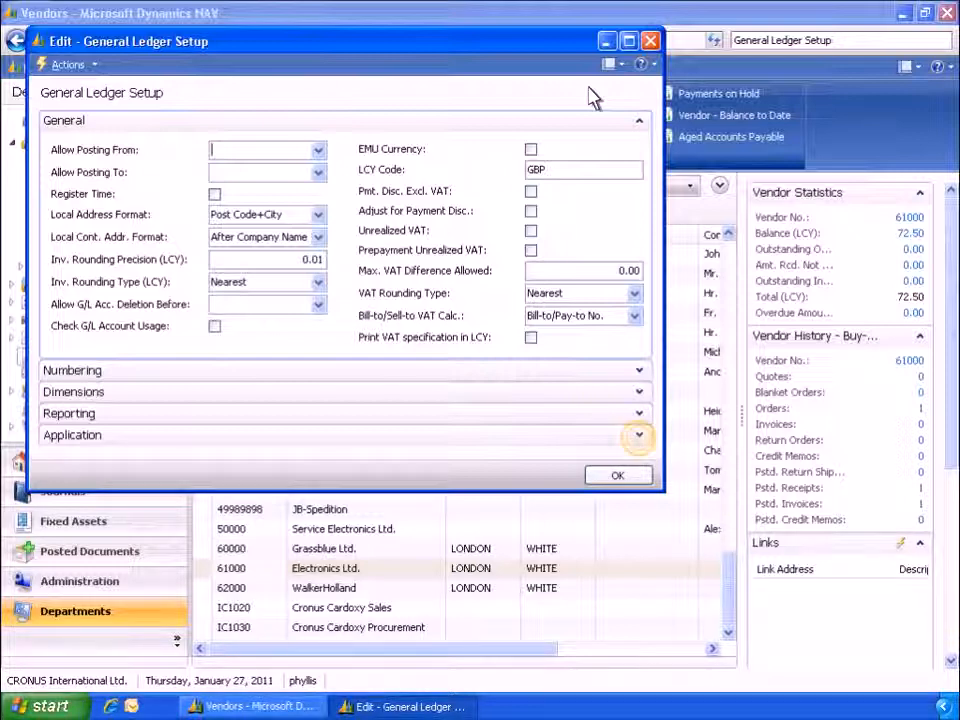
pyautogui.click(639, 438)
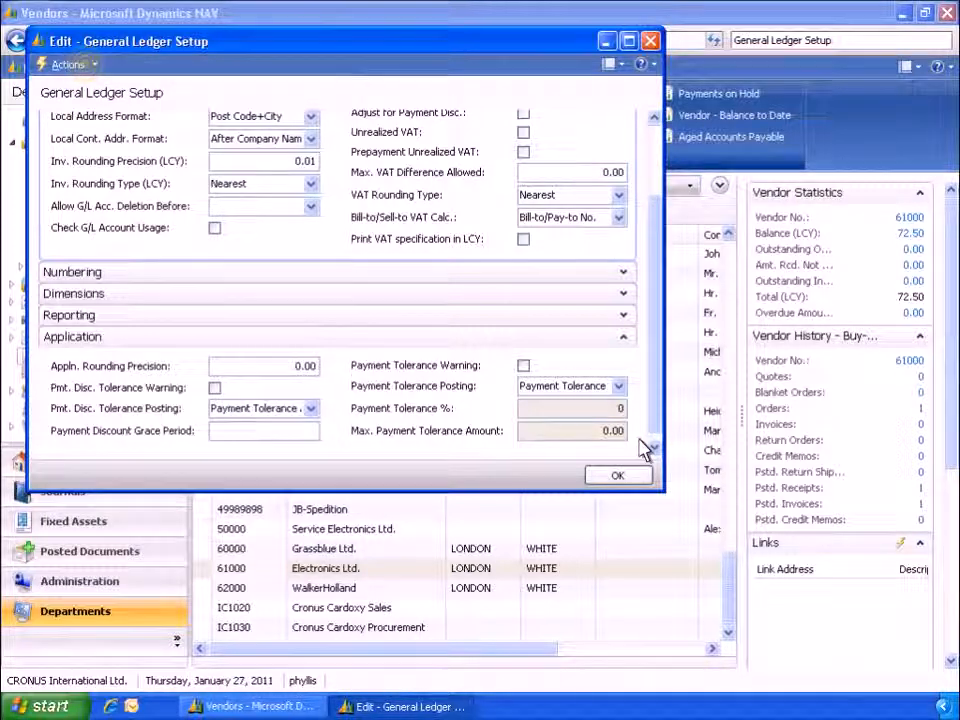
# Change the payment tolerance for all currencies to 2% with a maximum amount of 50, and update all open customer and vendor entries
pyautogui.click(70, 65)
pyautogui.moveTo(98, 192)
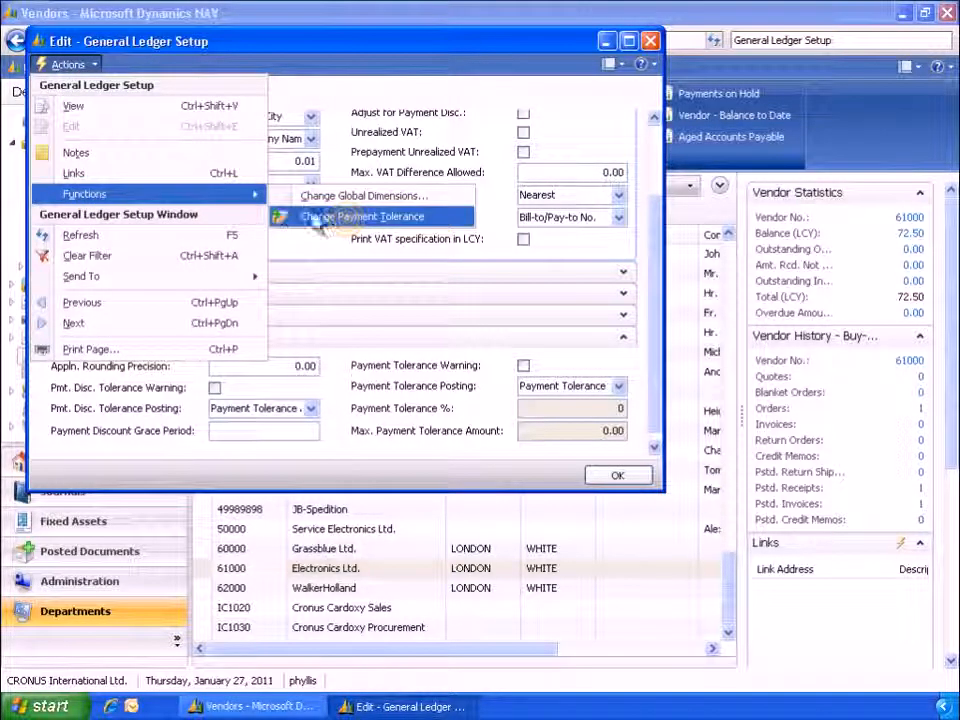
pyautogui.click(360, 217)
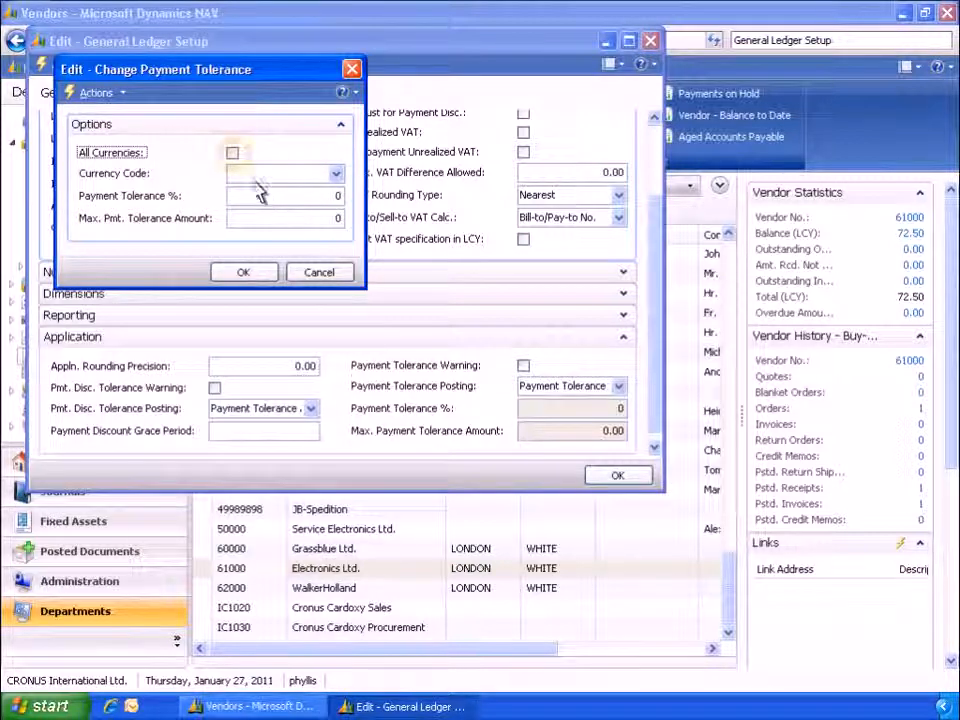
pyautogui.click(232, 153)
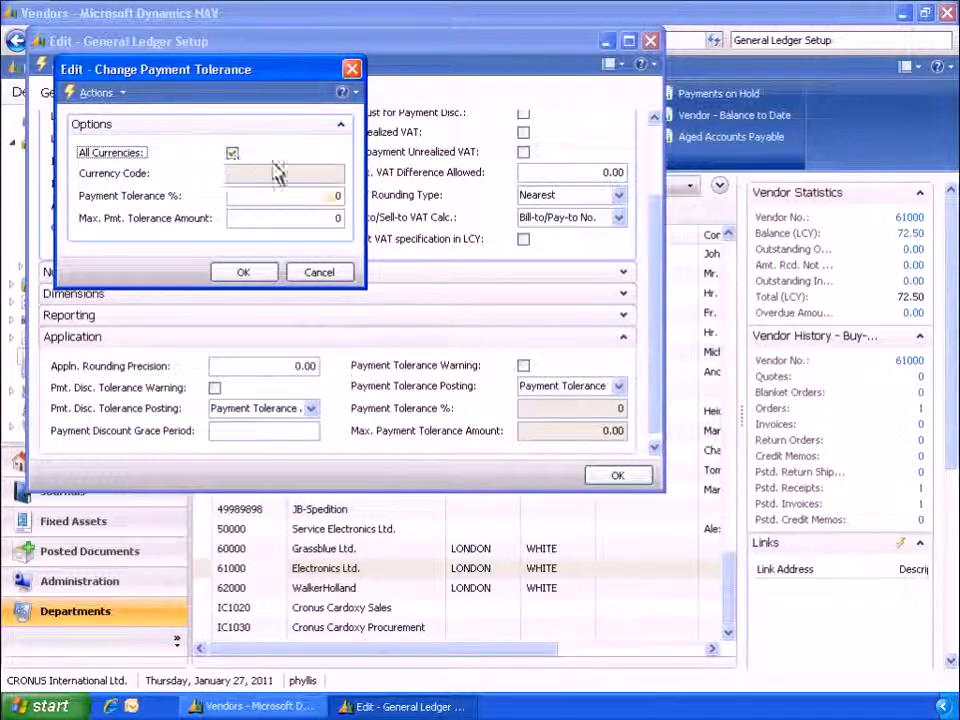
pyautogui.click(330, 196)
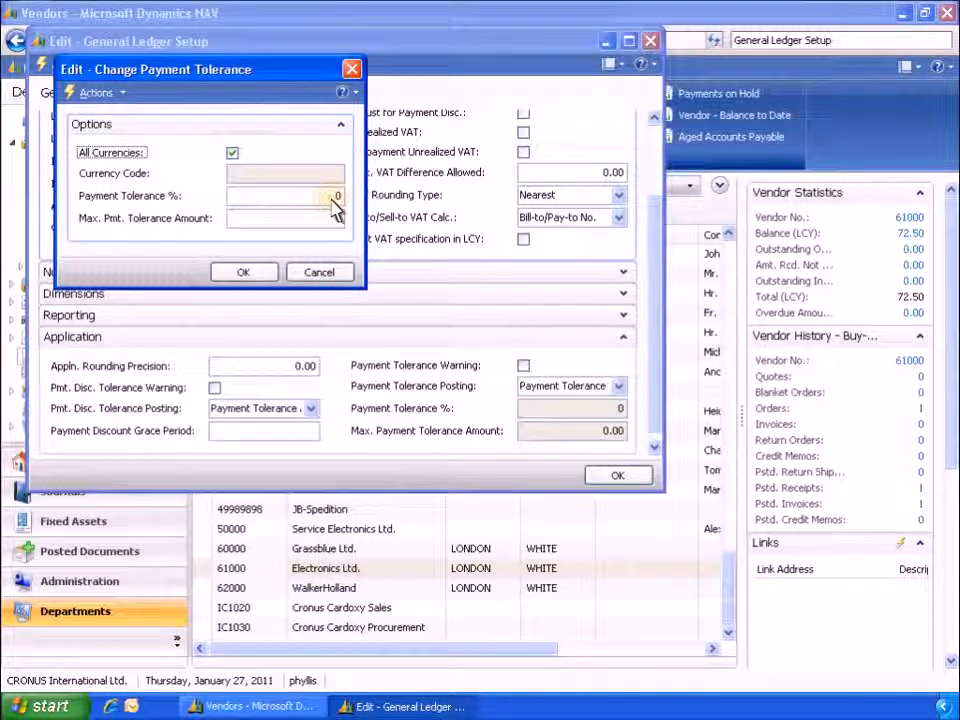
pyautogui.write('2')
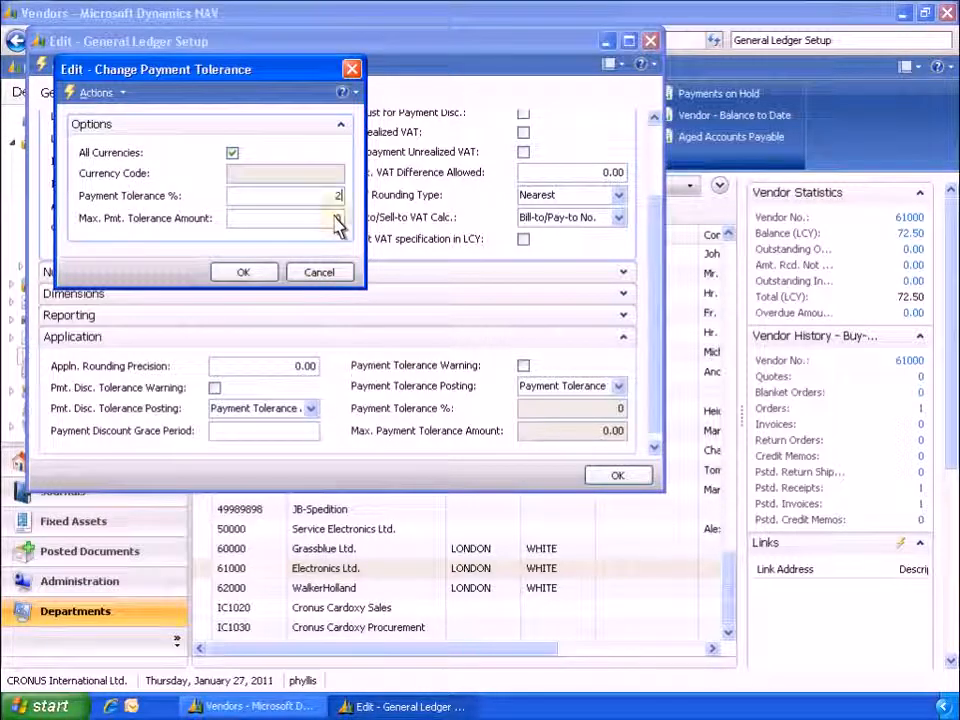
pyautogui.click(334, 217)
pyautogui.write('50')
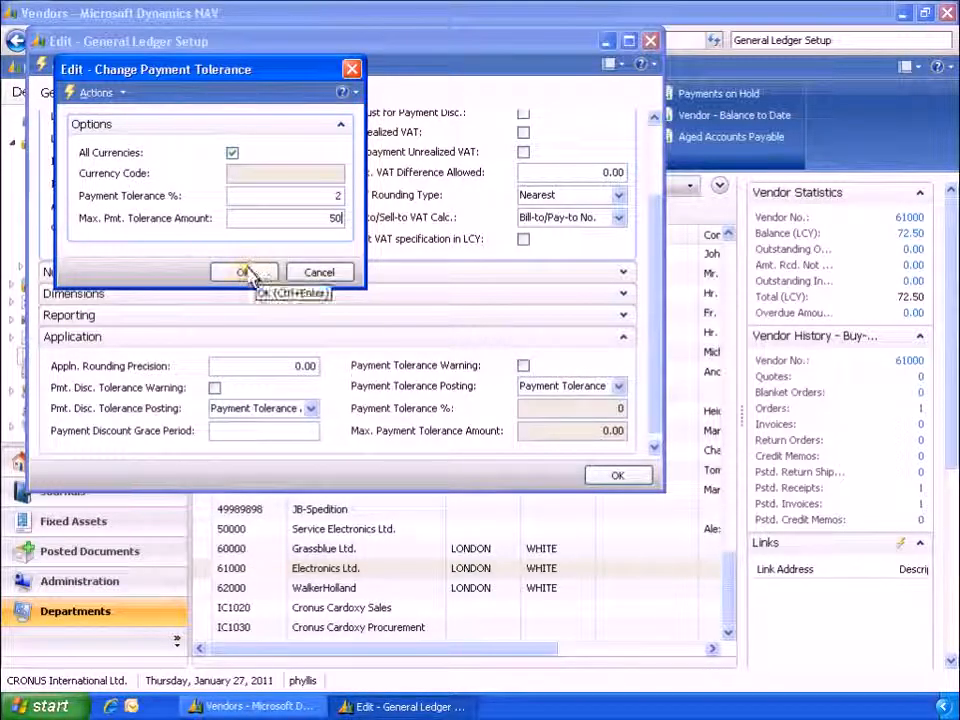
pyautogui.click(245, 273)
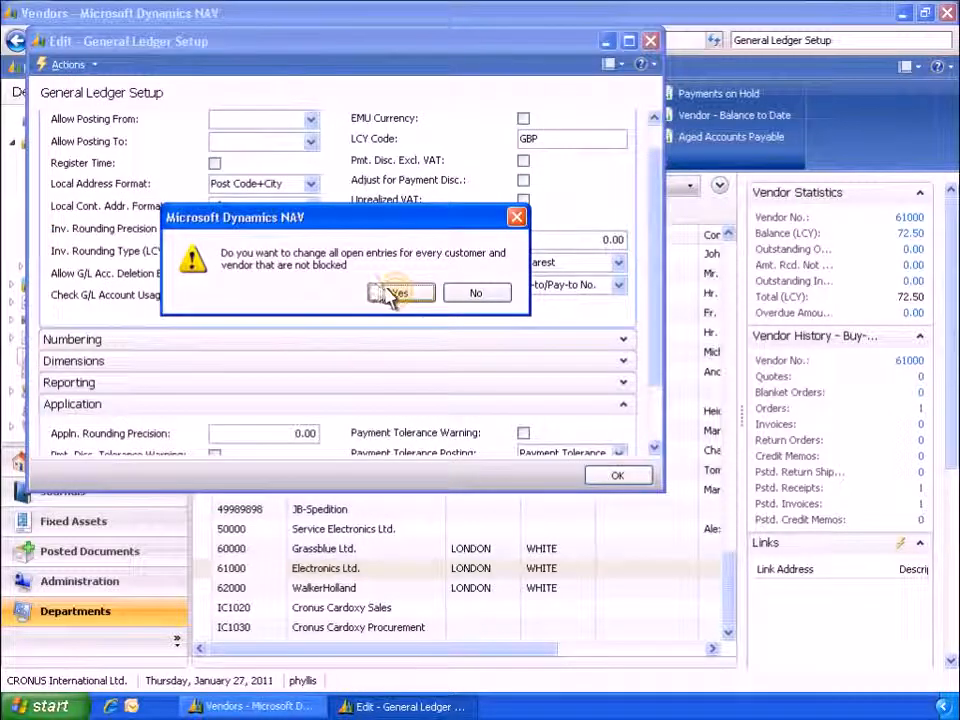
pyautogui.click(398, 293)
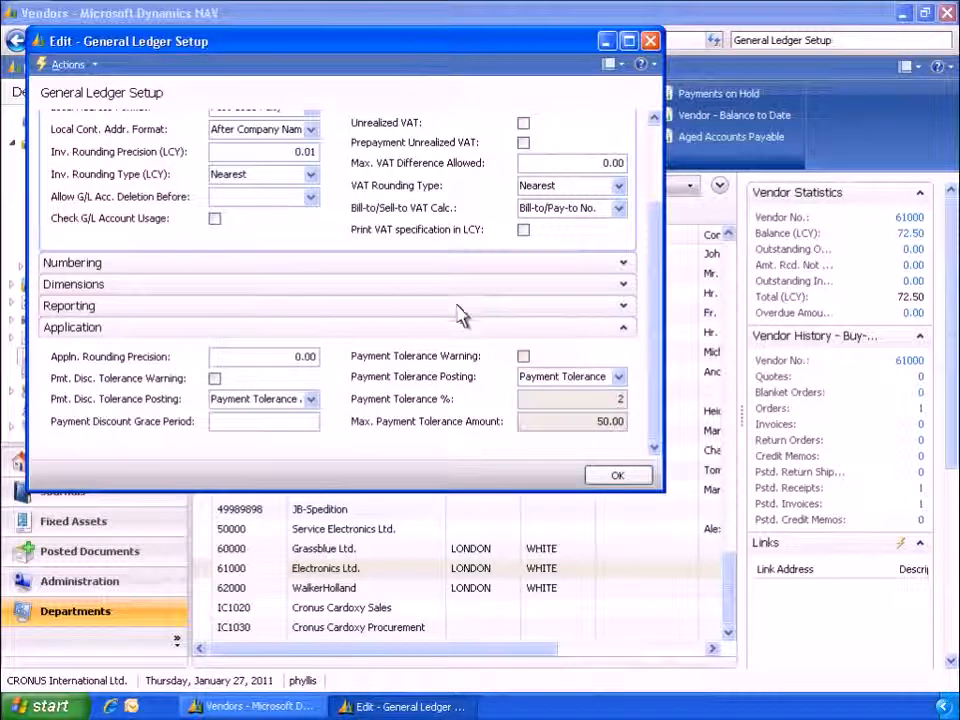
# Enable the Payment Tolerance Warning in General Ledger Setup and close the setup
pyautogui.click(523, 357)
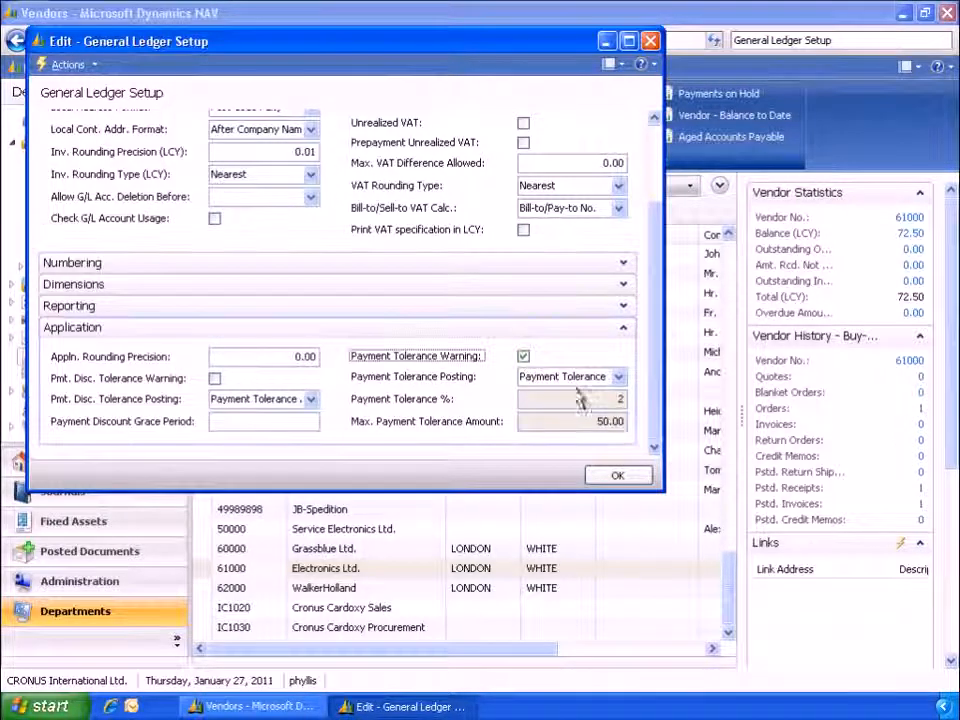
pyautogui.click(617, 475)
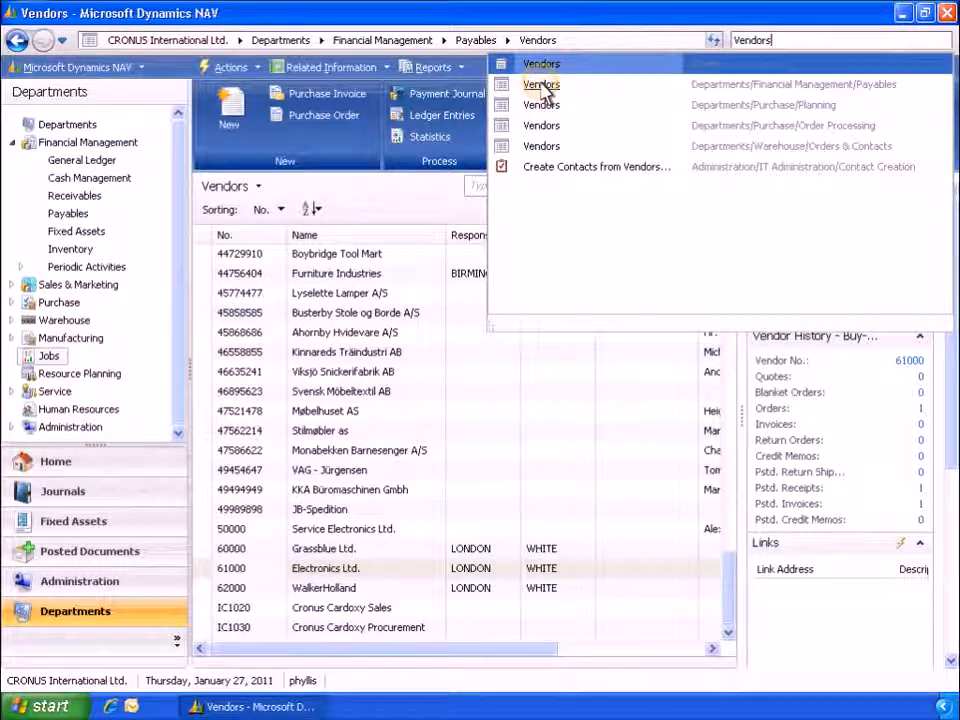
# Reopen the payables vendor list and check the maximum payment tolerance on the Electronics Ltd. ledger entry
pyautogui.click(541, 86)
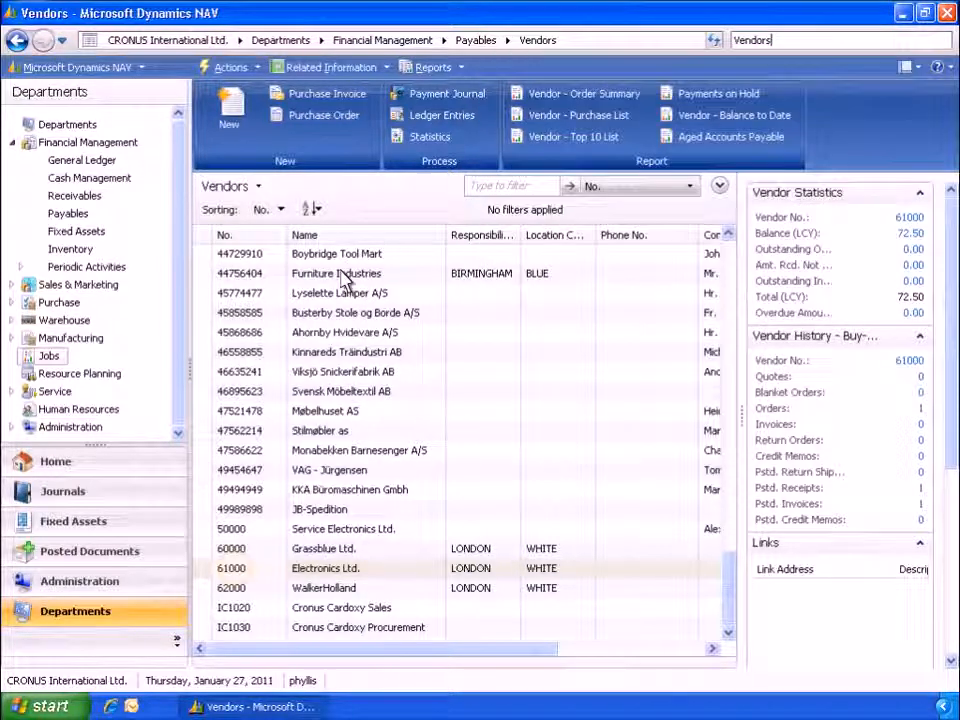
pyautogui.click(240, 578)
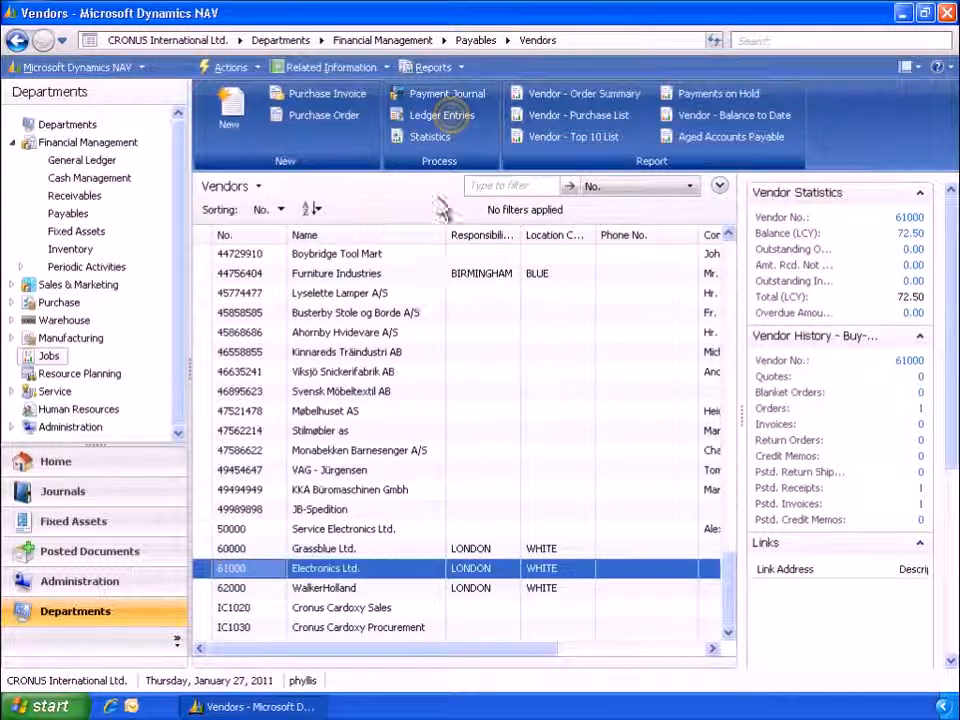
pyautogui.click(455, 122)
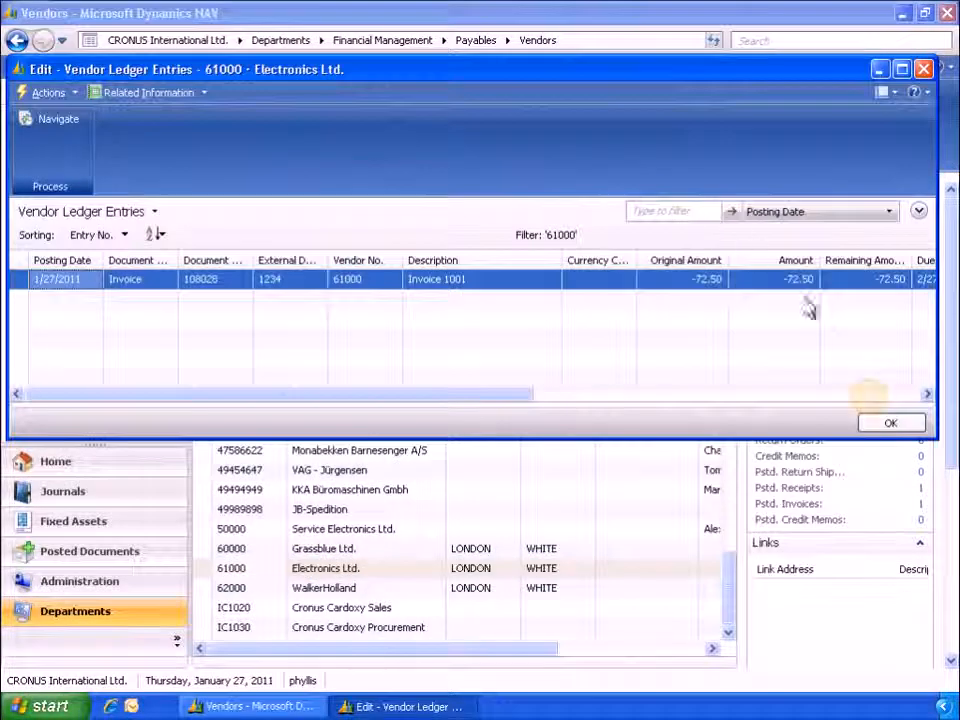
pyautogui.click(868, 395)
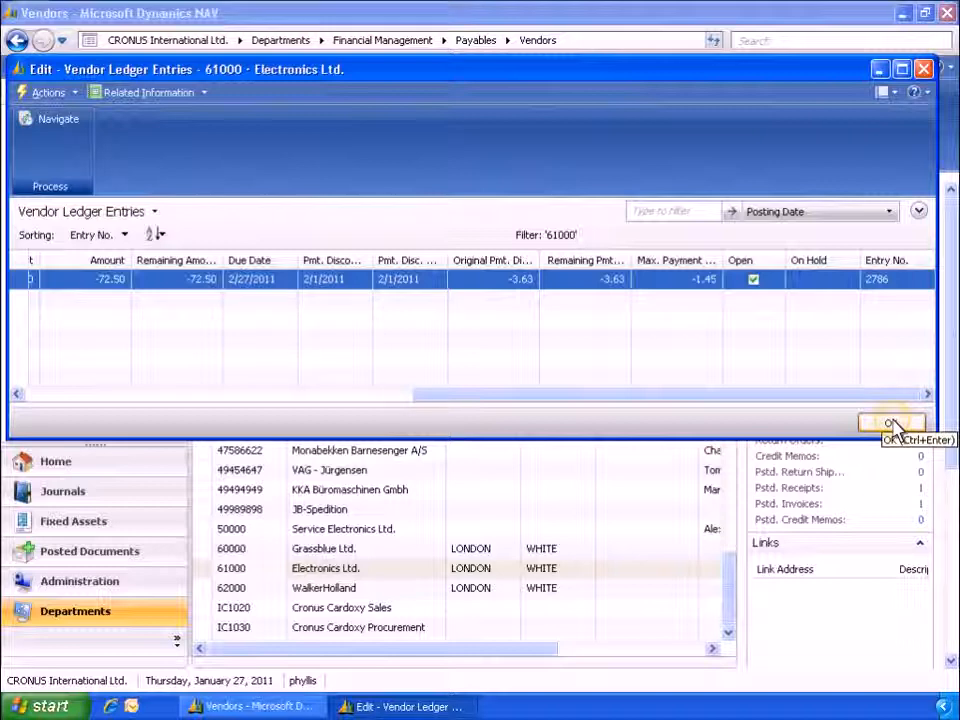
pyautogui.click(891, 424)
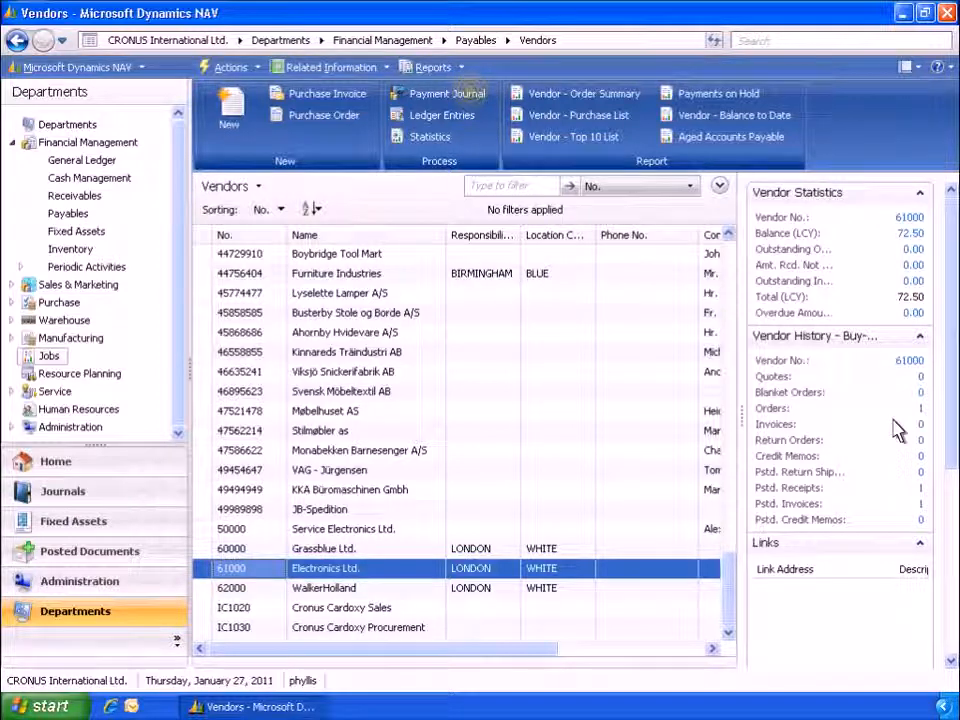
# Start a payment journal line dated 2/5/2011 with document type Payment, account type Vendor and Electronics Ltd. as the account
pyautogui.click(476, 97)
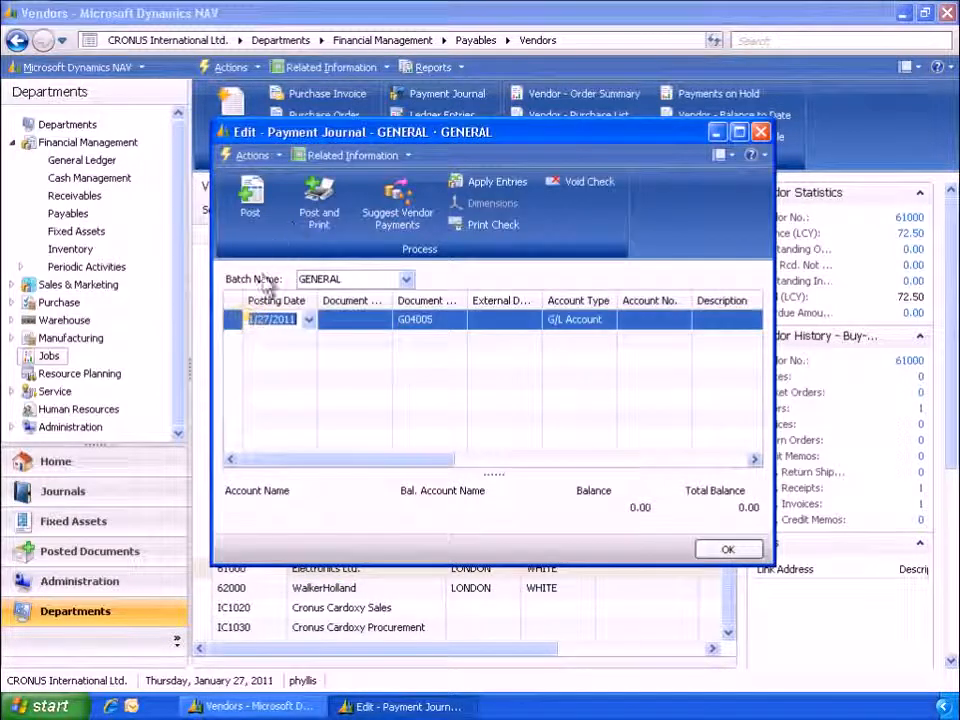
pyautogui.write('2/5/2011')
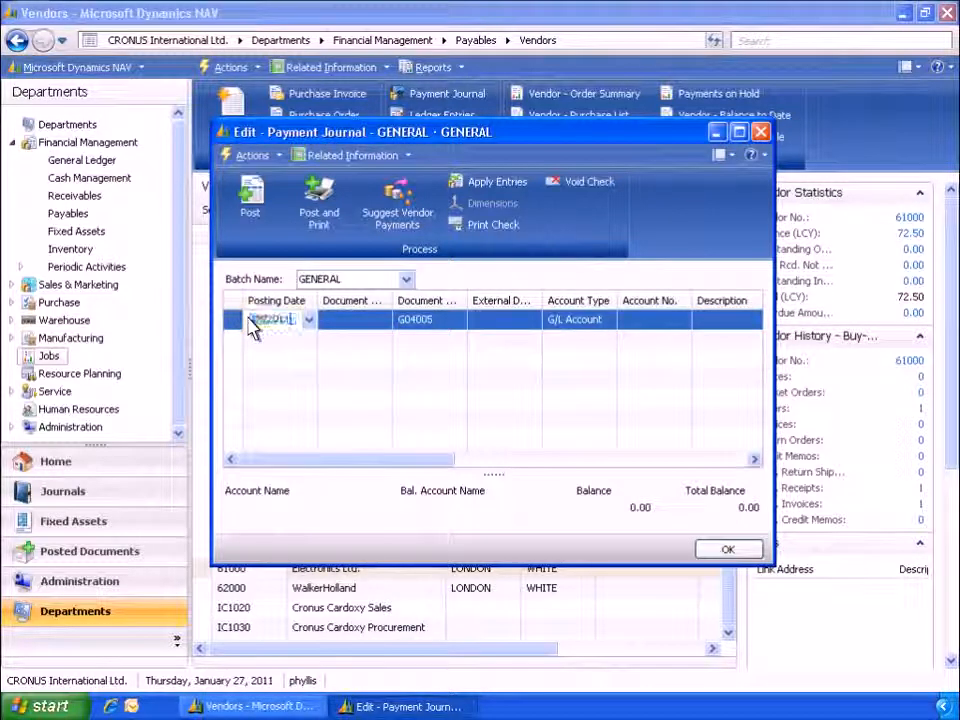
pyautogui.click(382, 319)
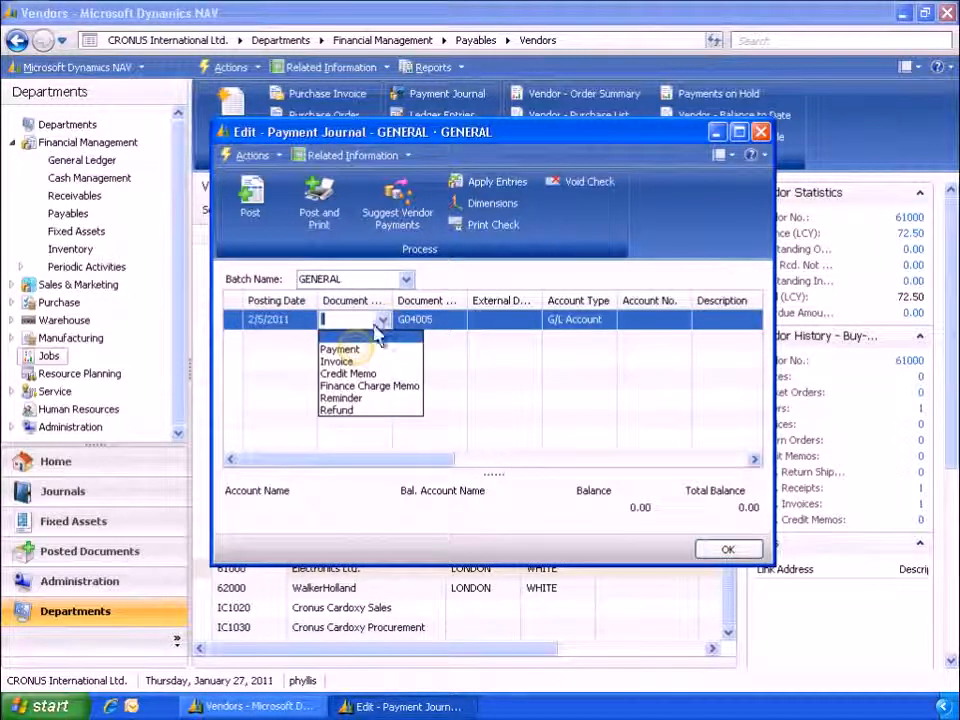
pyautogui.click(357, 351)
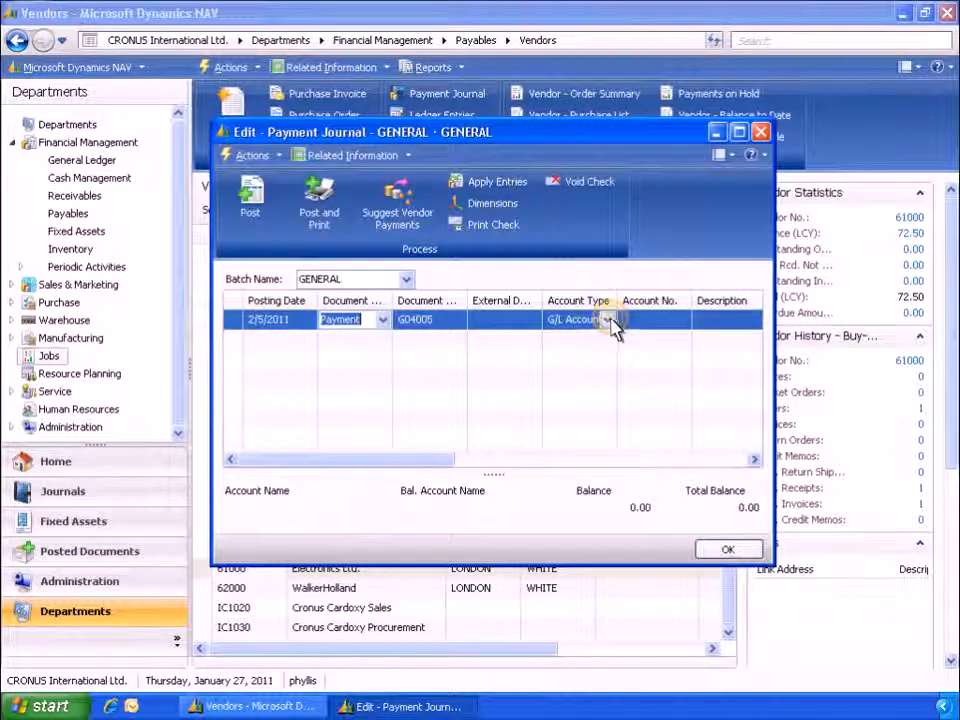
pyautogui.click(607, 319)
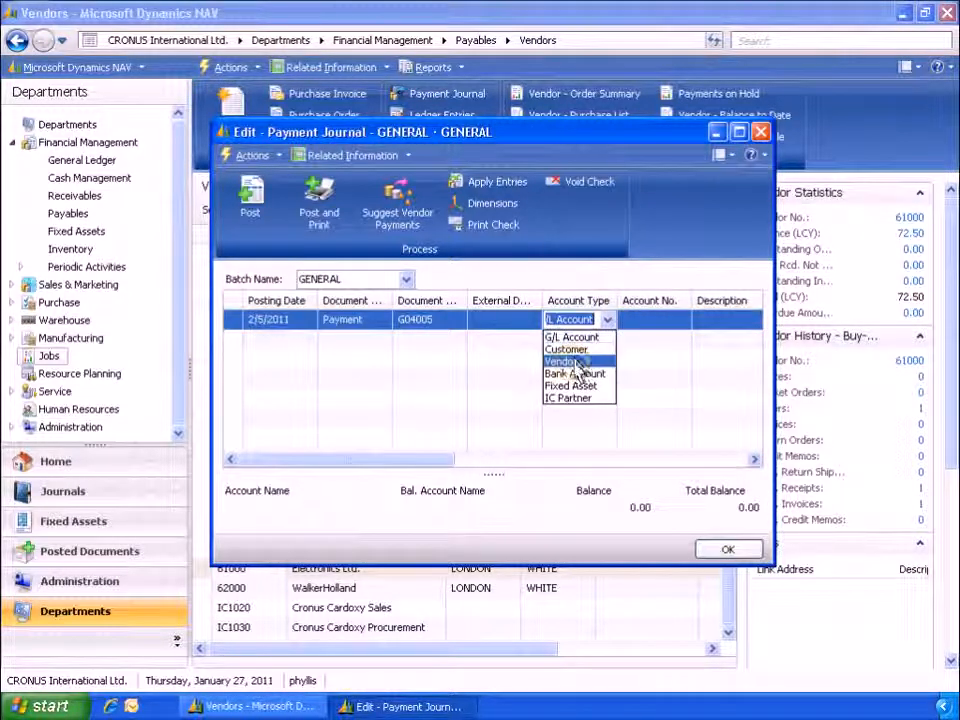
pyautogui.click(576, 364)
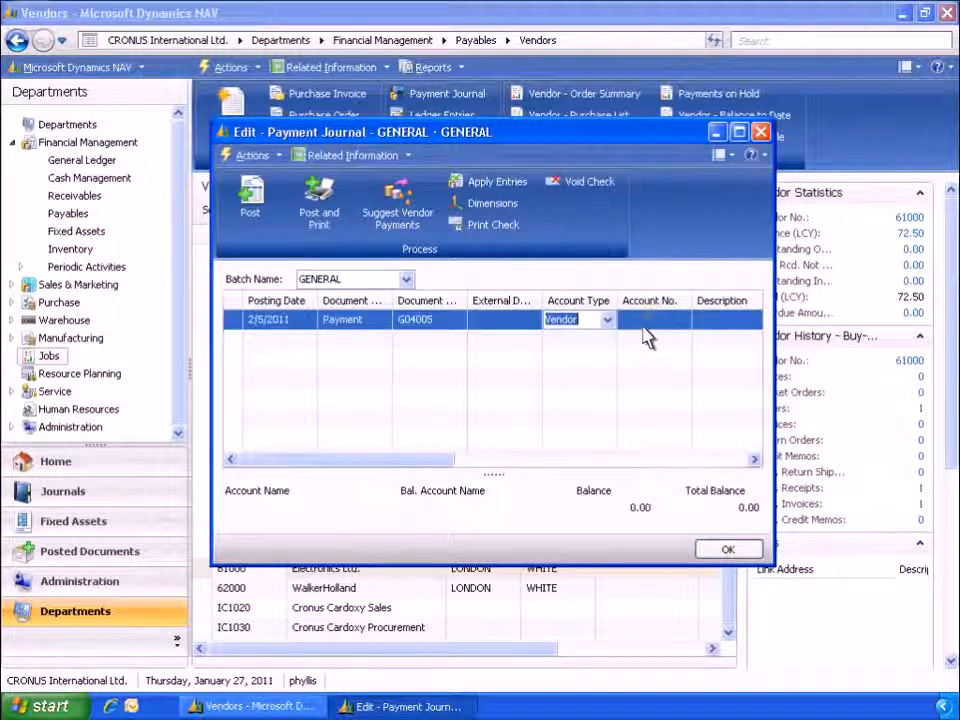
pyautogui.click(650, 320)
pyautogui.write('61000')
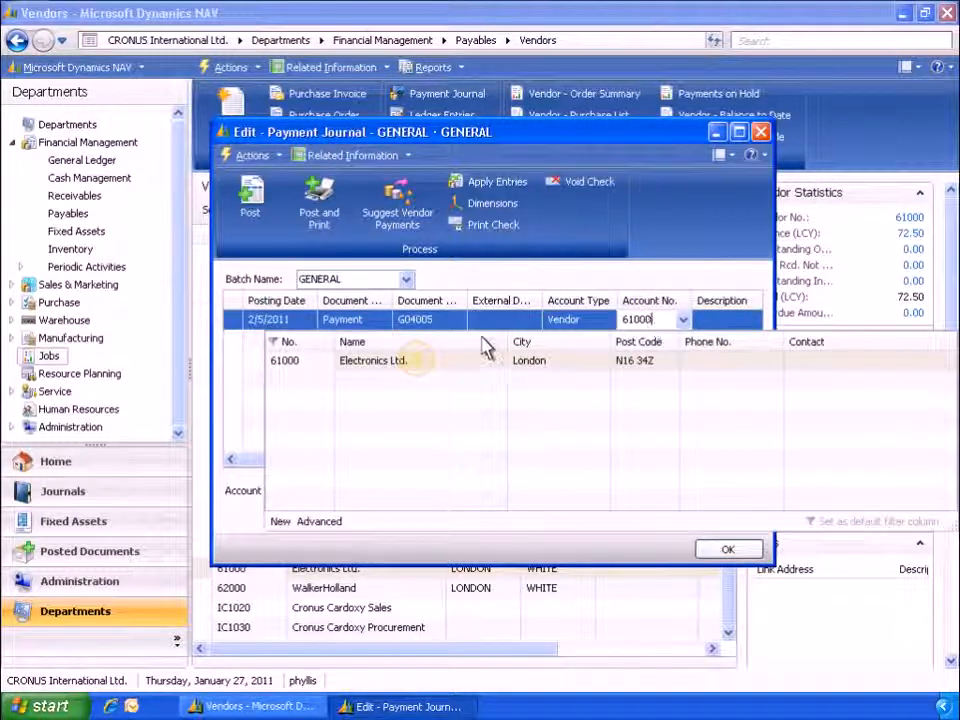
pyautogui.click(420, 368)
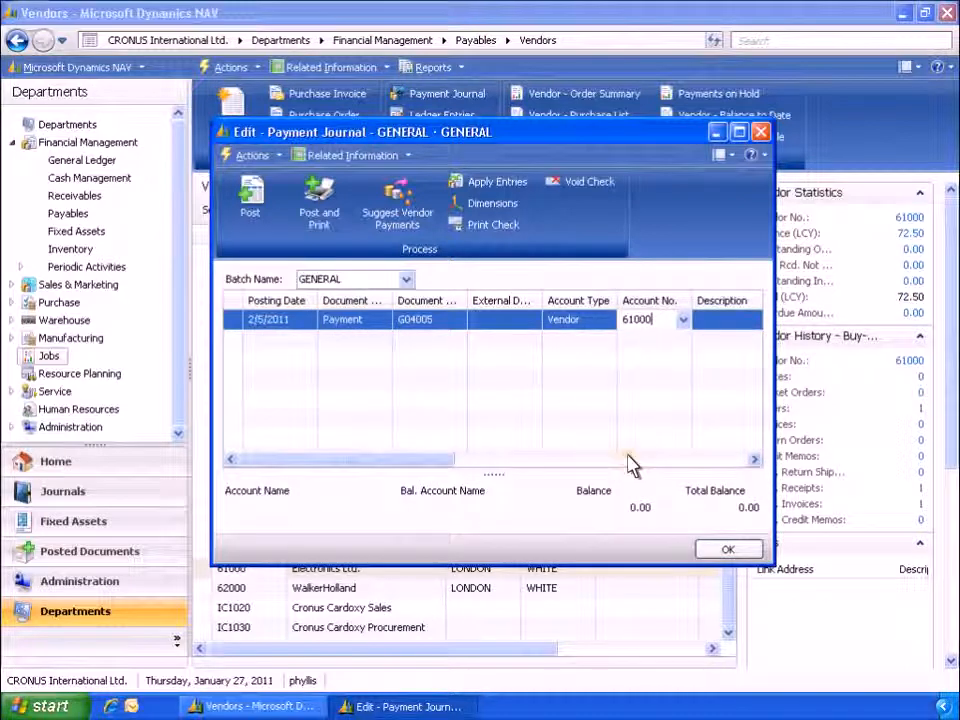
# Set the payment line's amount to 71.05 and balance it against a Bank Account, choosing the World Wide Bank operating account (WWB-OPE...)
pyautogui.click(630, 460)
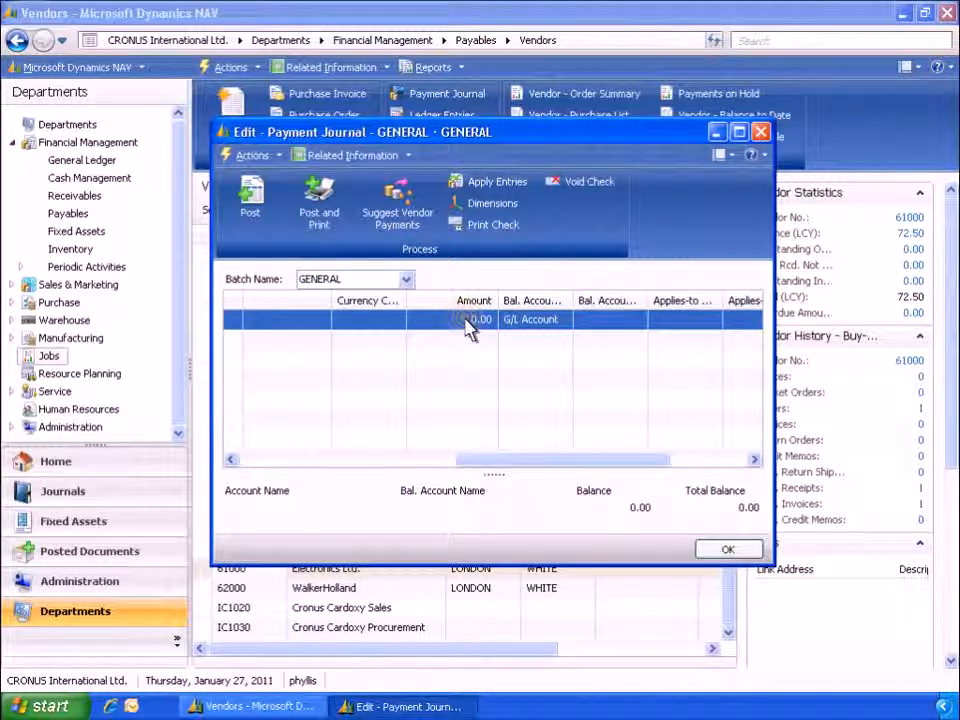
pyautogui.click(470, 320)
pyautogui.write('71.05')
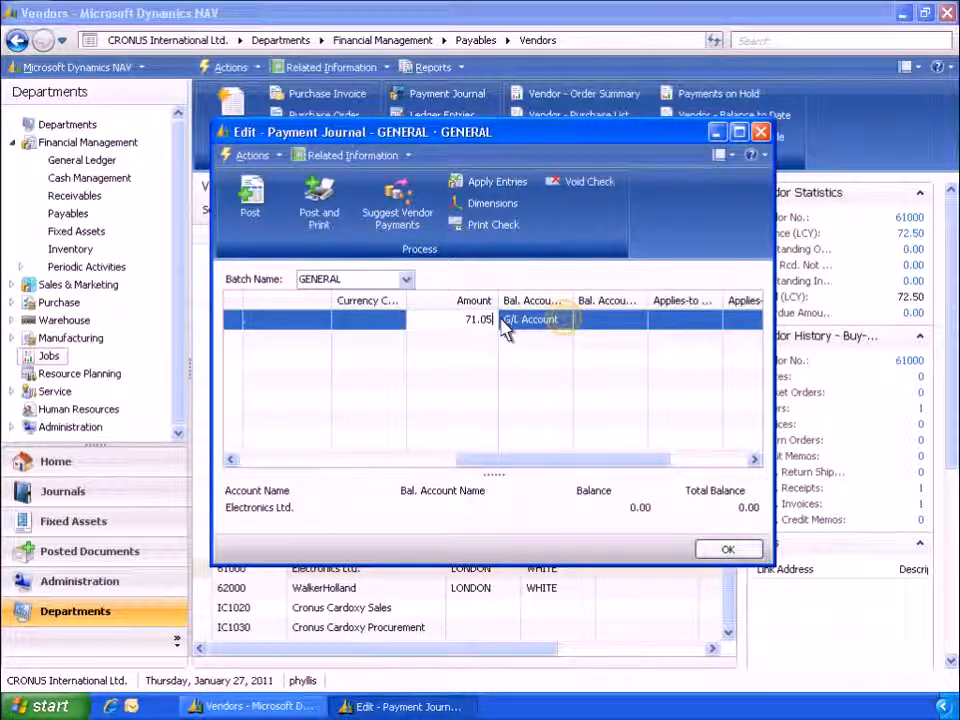
pyautogui.click(565, 320)
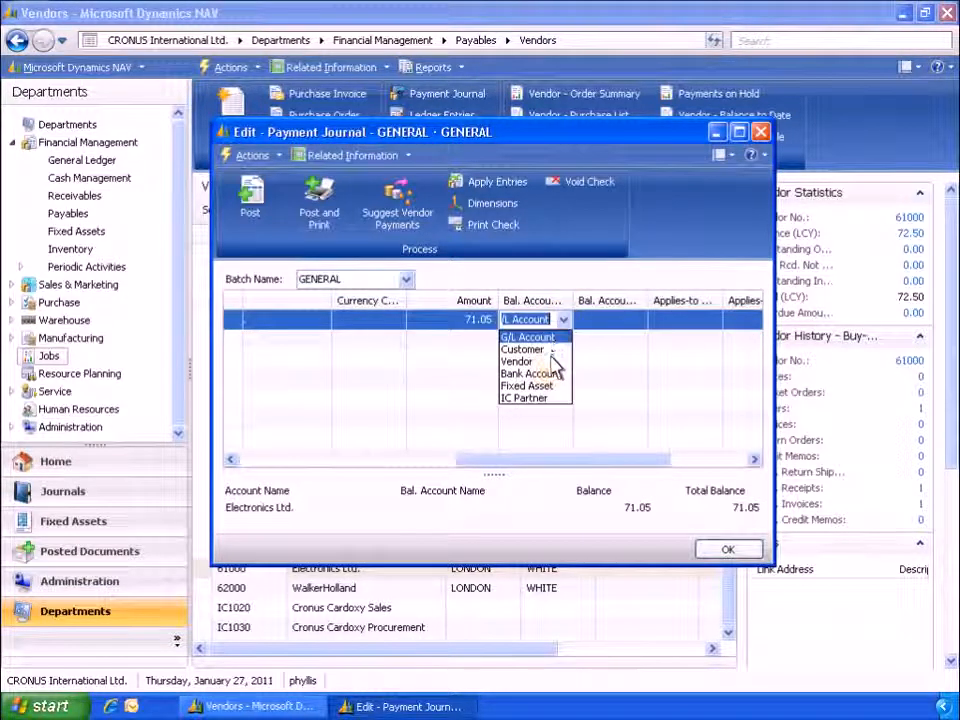
pyautogui.click(553, 375)
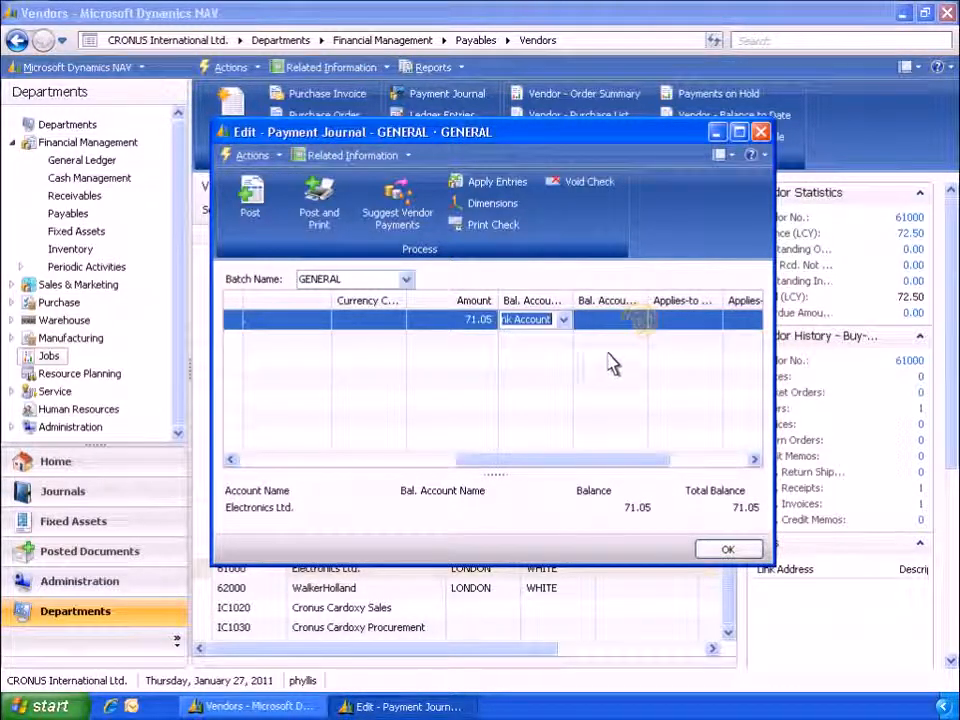
pyautogui.click(638, 319)
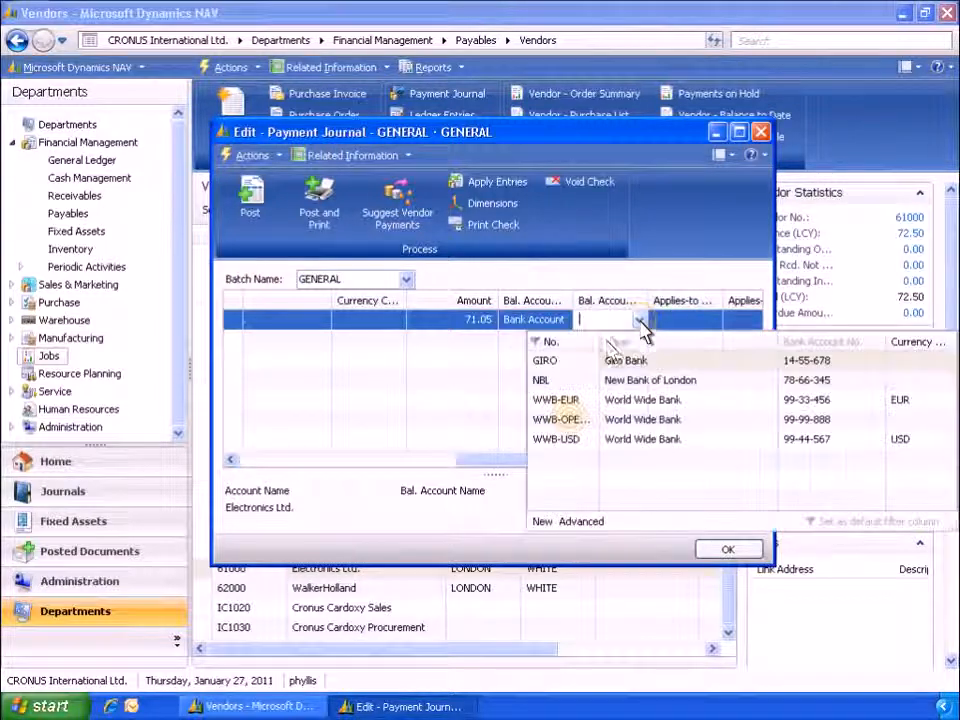
pyautogui.click(569, 421)
# Apply the payment to the Electronics Ltd. invoice dated 1/27/2011 and choose to post the balance as payment tolerance
pyautogui.click(503, 184)
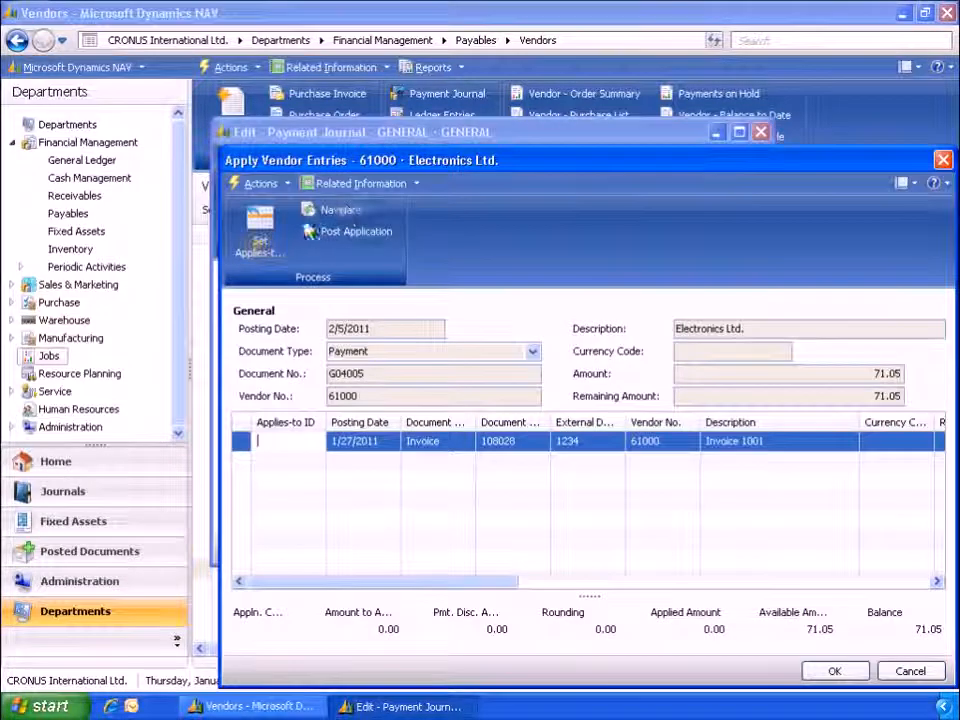
pyautogui.click(260, 250)
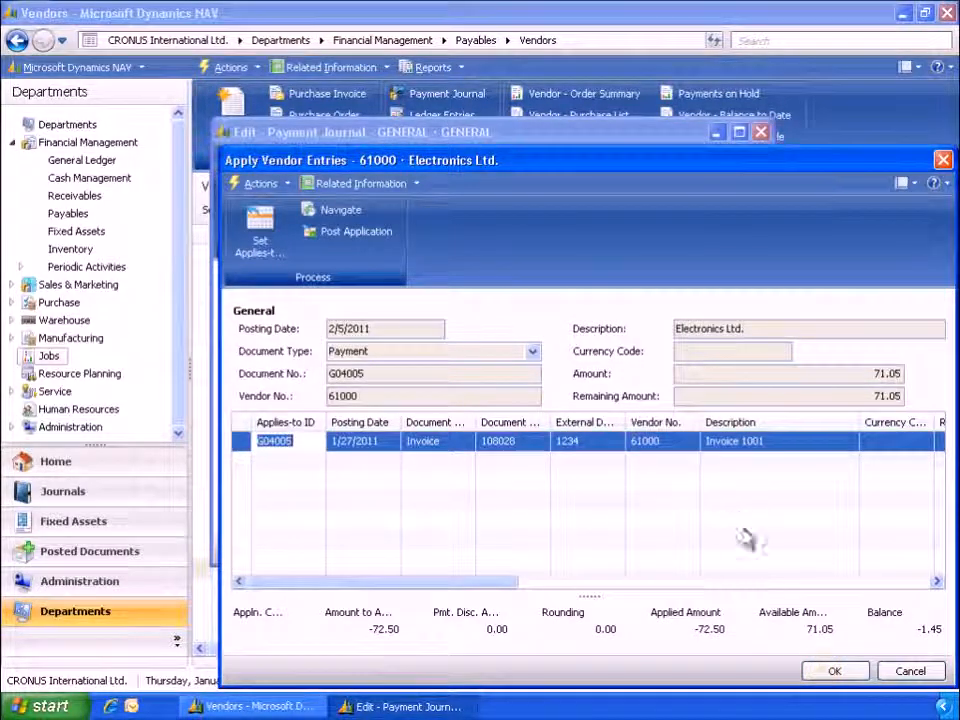
pyautogui.click(831, 671)
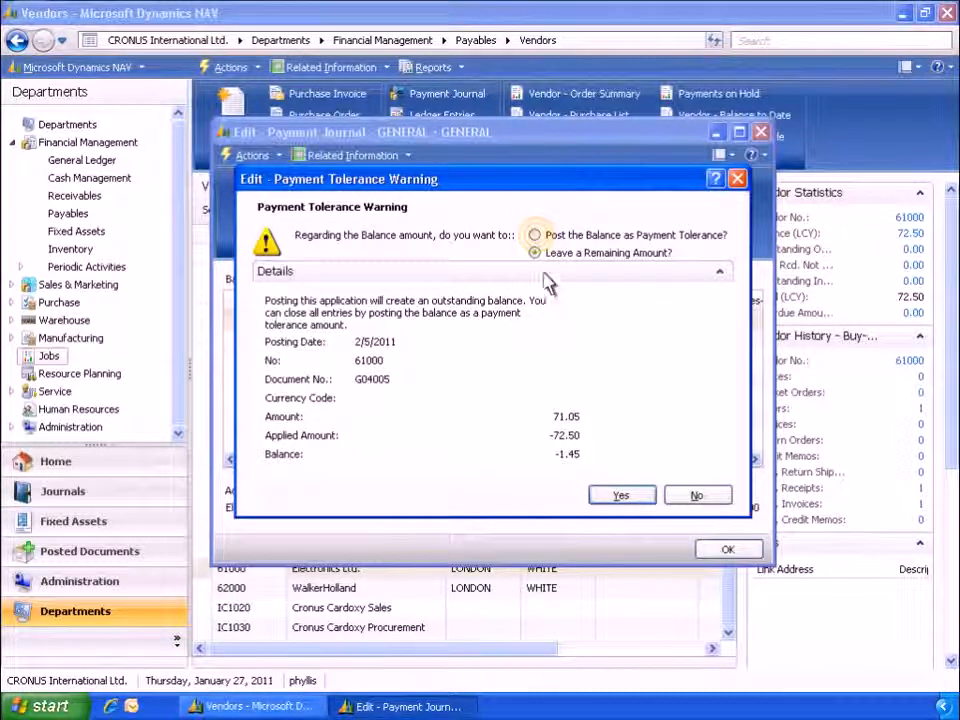
pyautogui.click(535, 235)
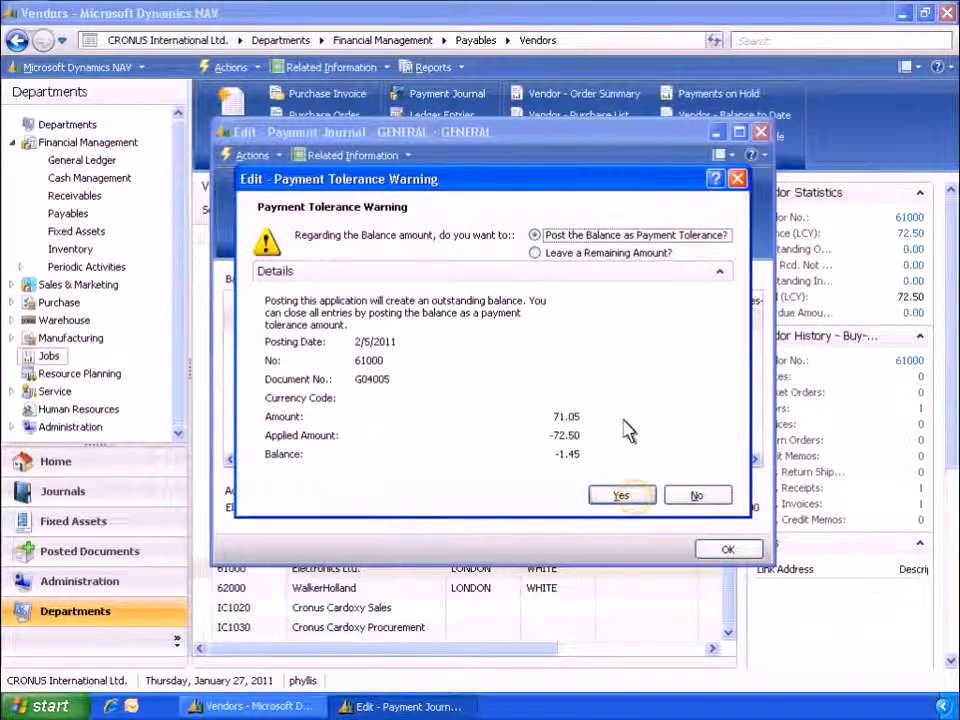
pyautogui.click(637, 503)
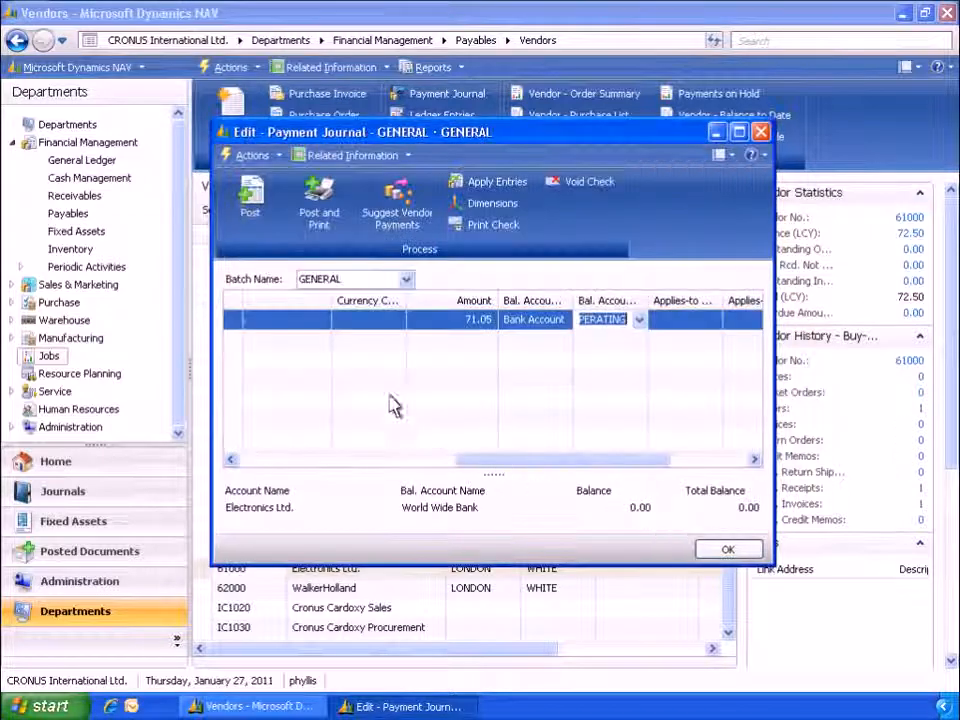
# Post the payment journal lines and close the journal
pyautogui.click(251, 205)
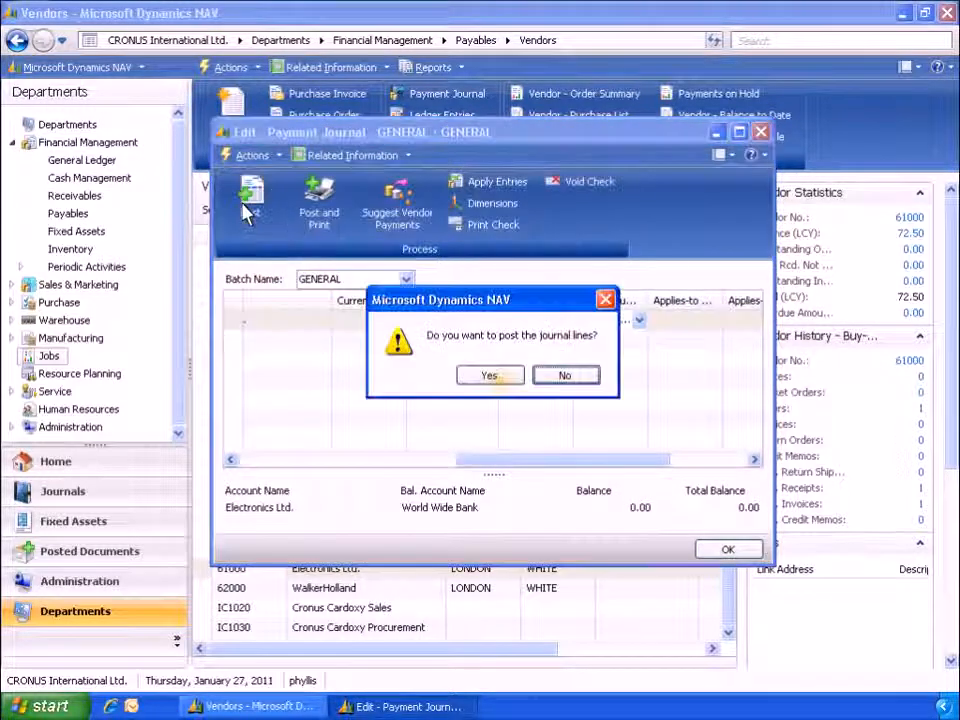
pyautogui.click(499, 381)
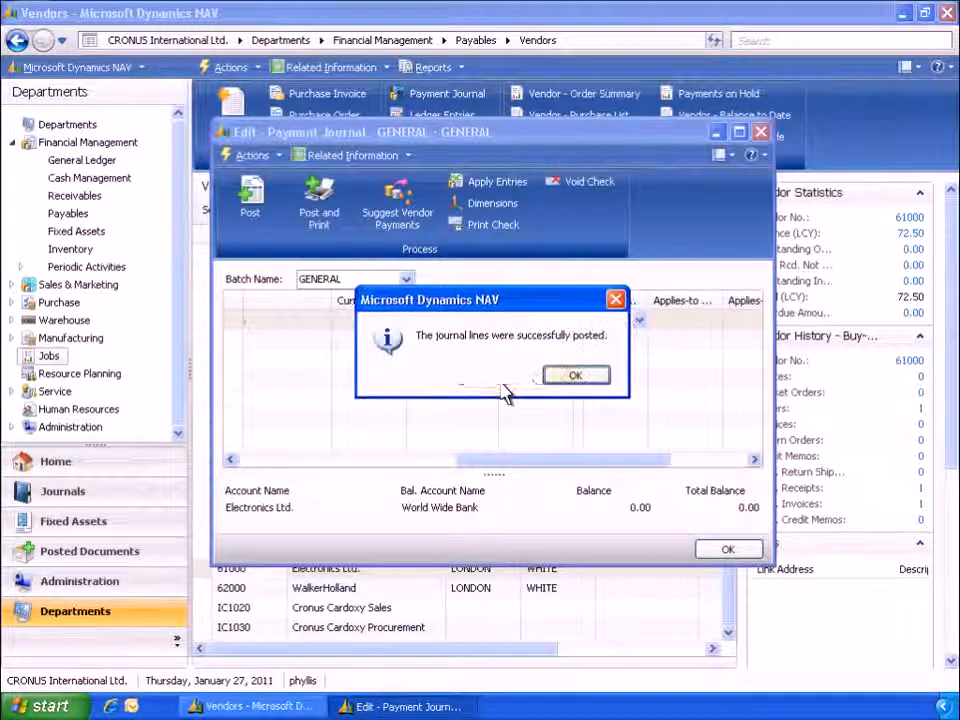
pyautogui.click(571, 379)
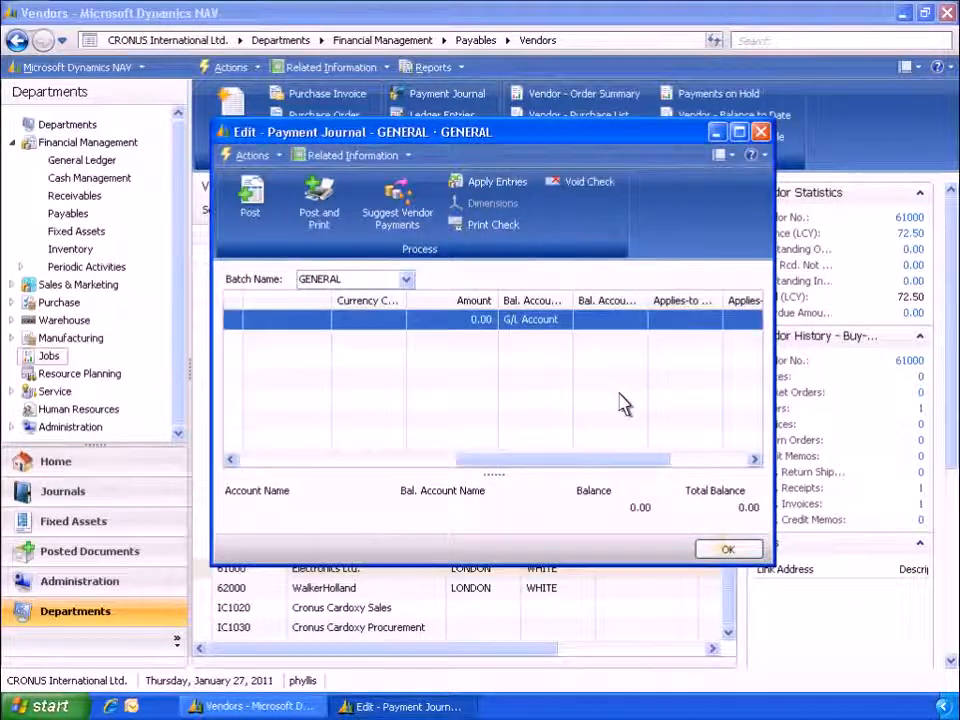
pyautogui.click(727, 550)
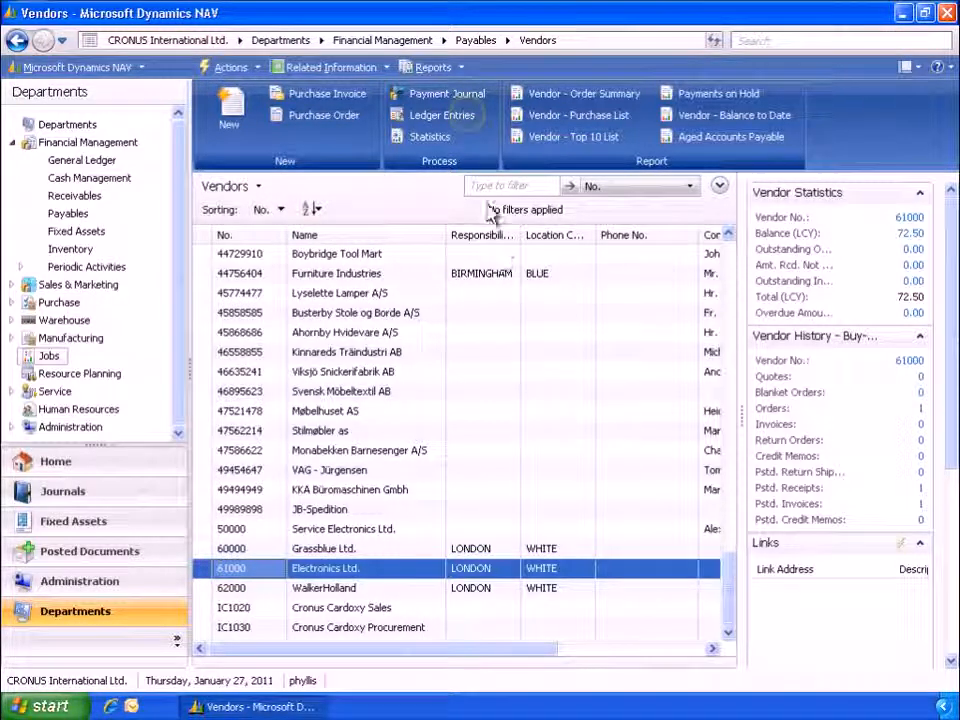
# Check the Electronics Ltd. ledger entries and inspect the detailed entries behind the payment's remaining amount
pyautogui.click(469, 121)
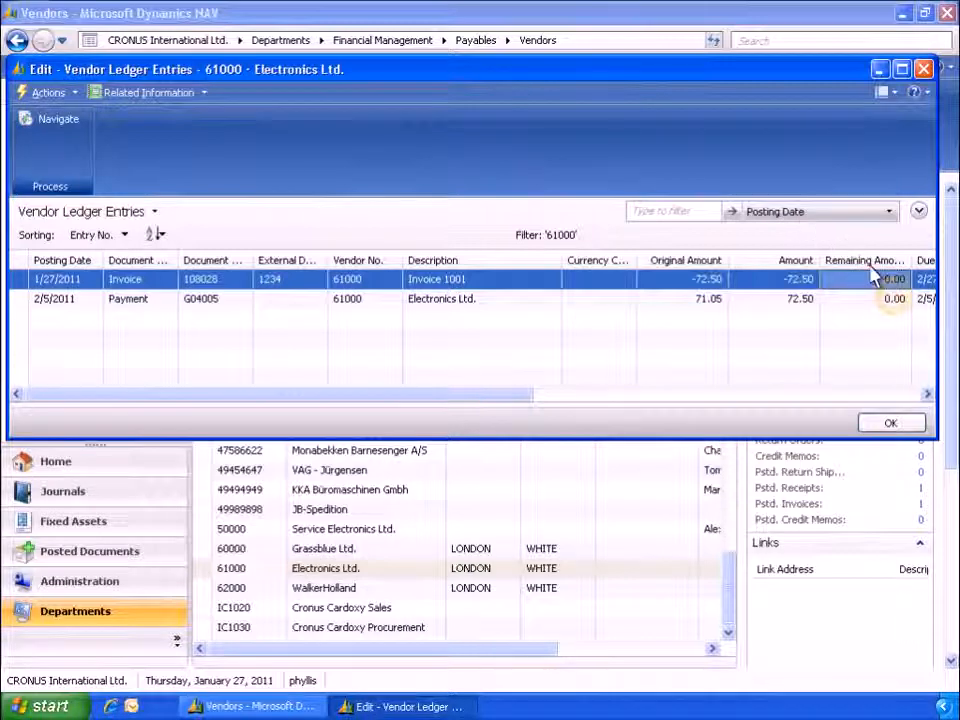
pyautogui.click(896, 300)
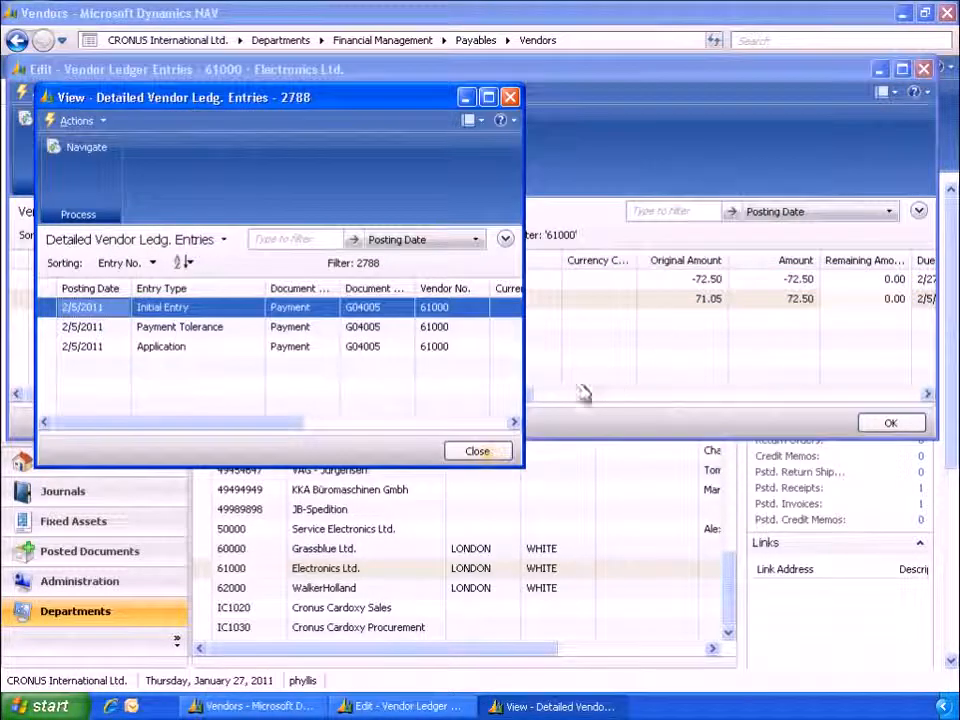
pyautogui.click(478, 451)
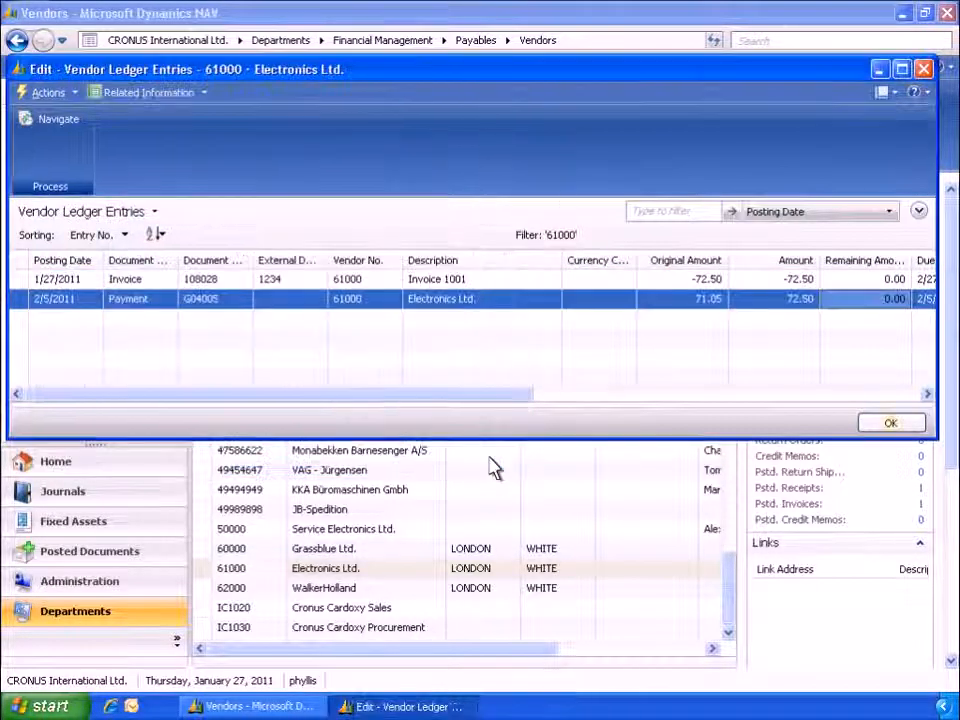